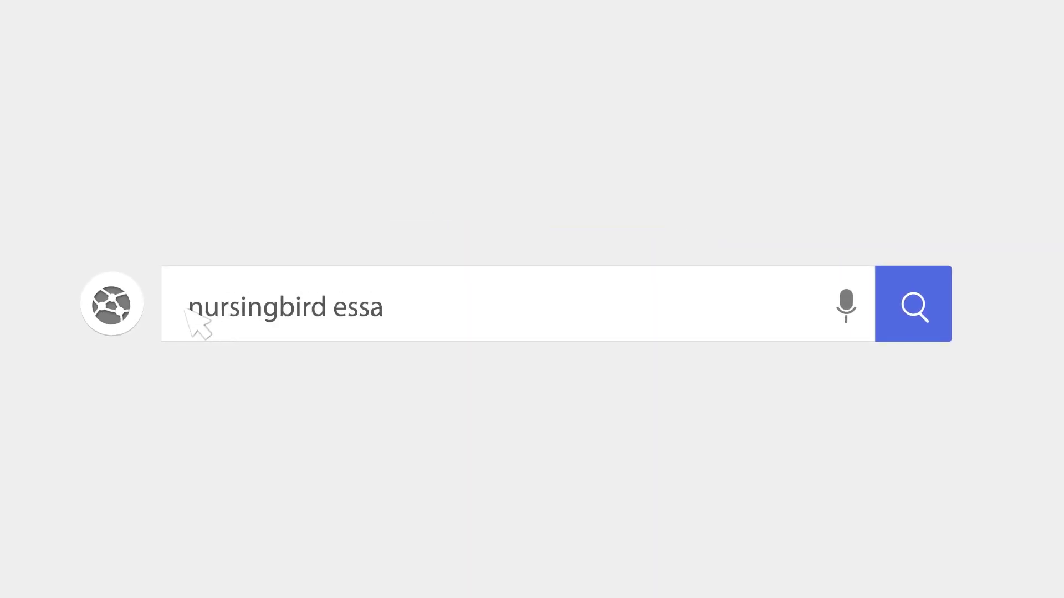
Run the web search for 'nursingbird essay database'
left_click(920, 336)
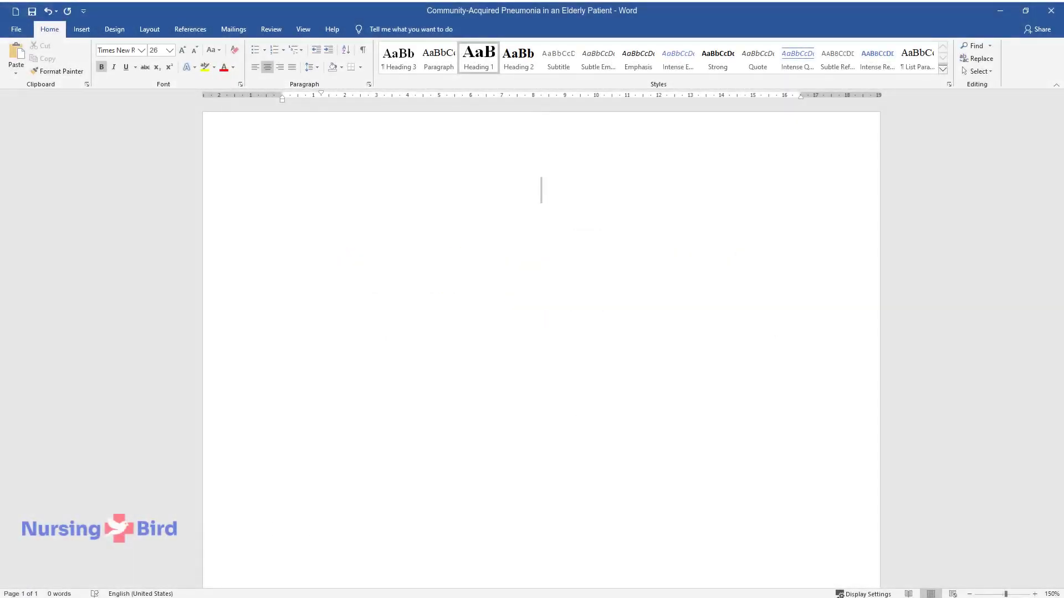
Enter the title 'Community-Acquired Pneumonia in an Elderly Patient', then a 'Case Scenario' heading and the 69-year-old COPD patient's case paragraph
type("Community-Acq")
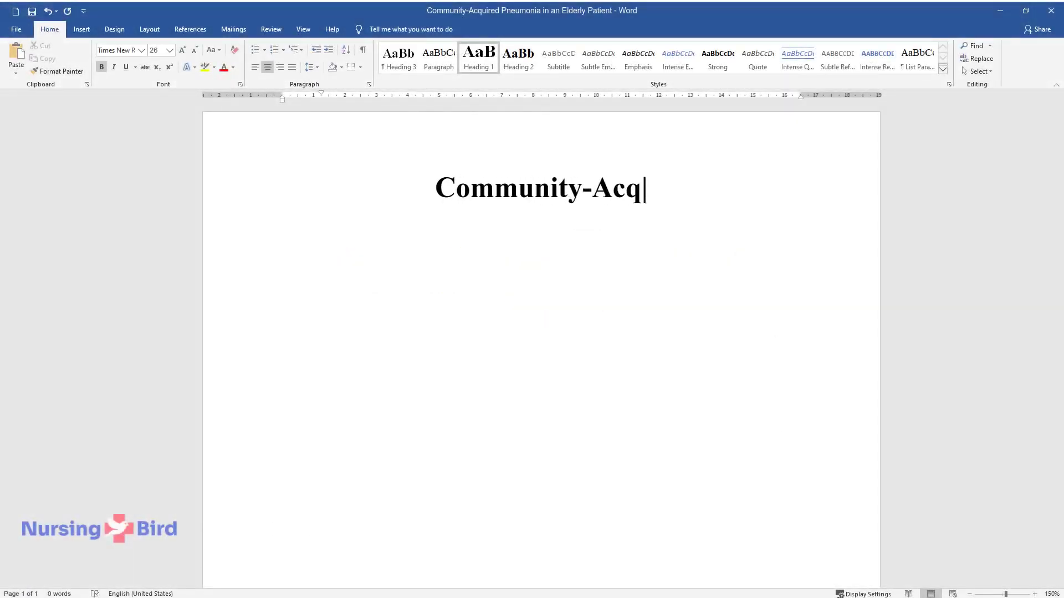
type("uired Pneumonia in an Elderly Patient")
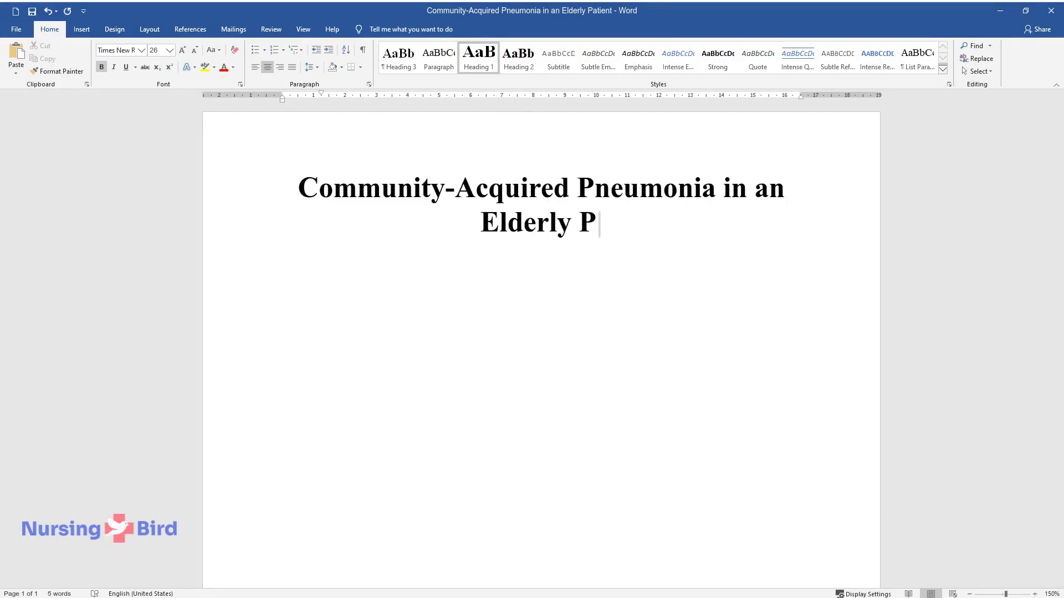
key("Return")
type("Case Scenario")
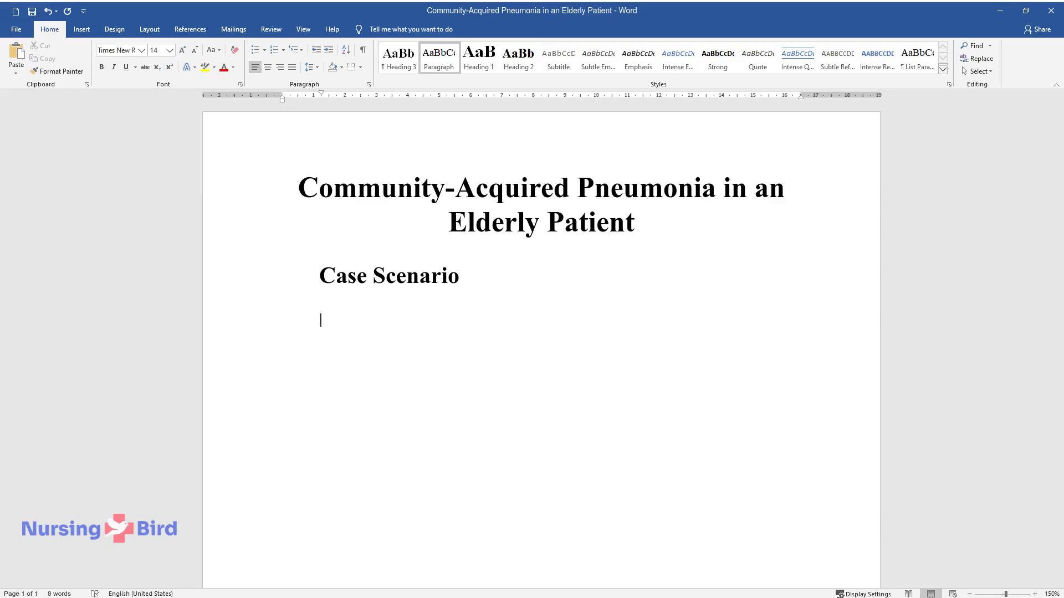
type("is a 69-year-old female w")
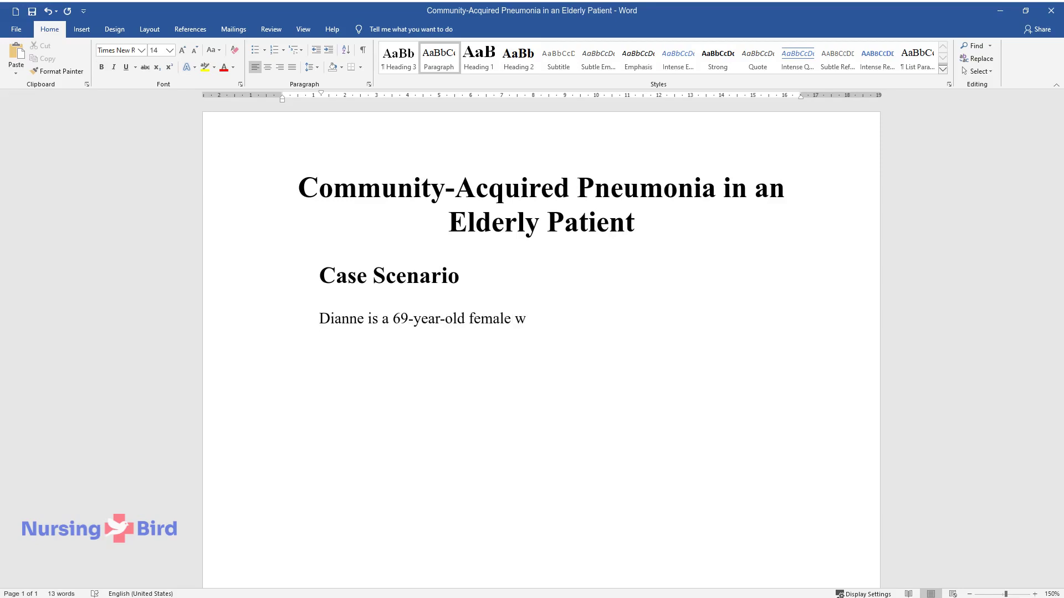
type("hose past medical history includ")
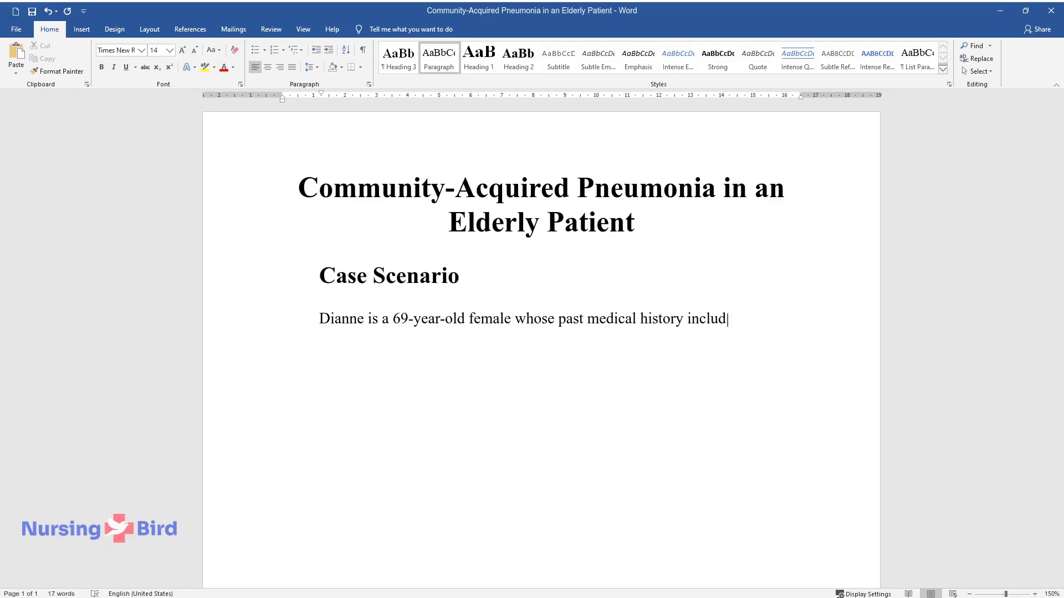
type("es chronic obstructive pulmonary")
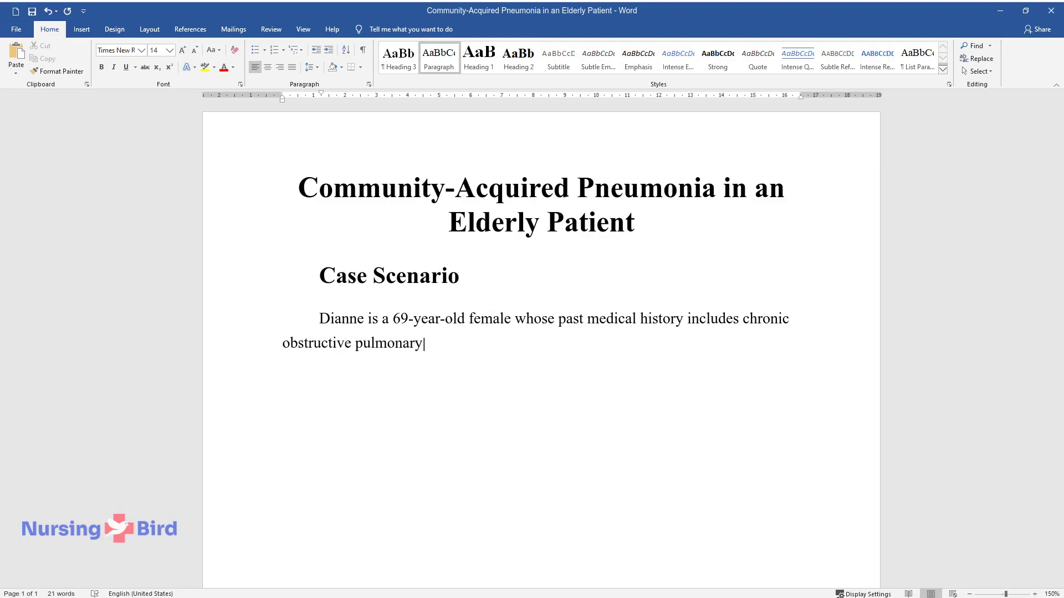
type(" disease (COPD) and hypertension")
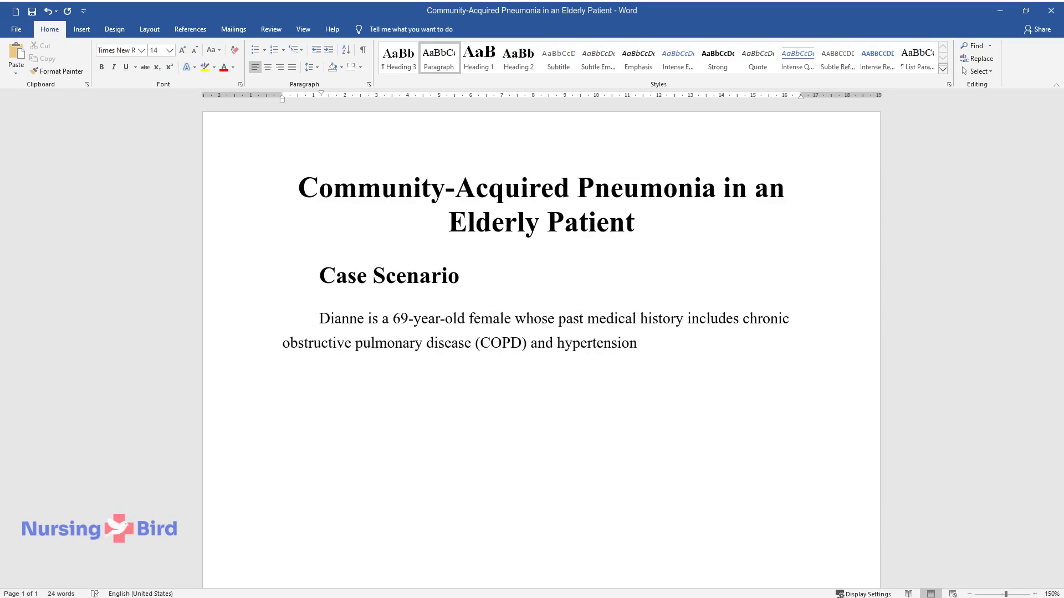
type(". The patient's complaints are pr")
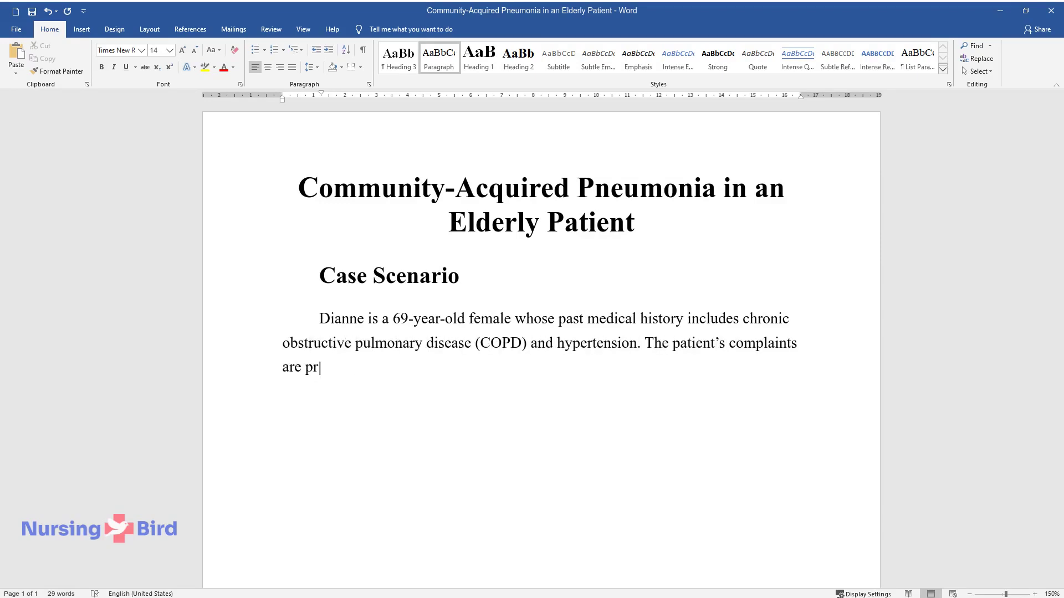
type("oductive cough, fever, and breat")
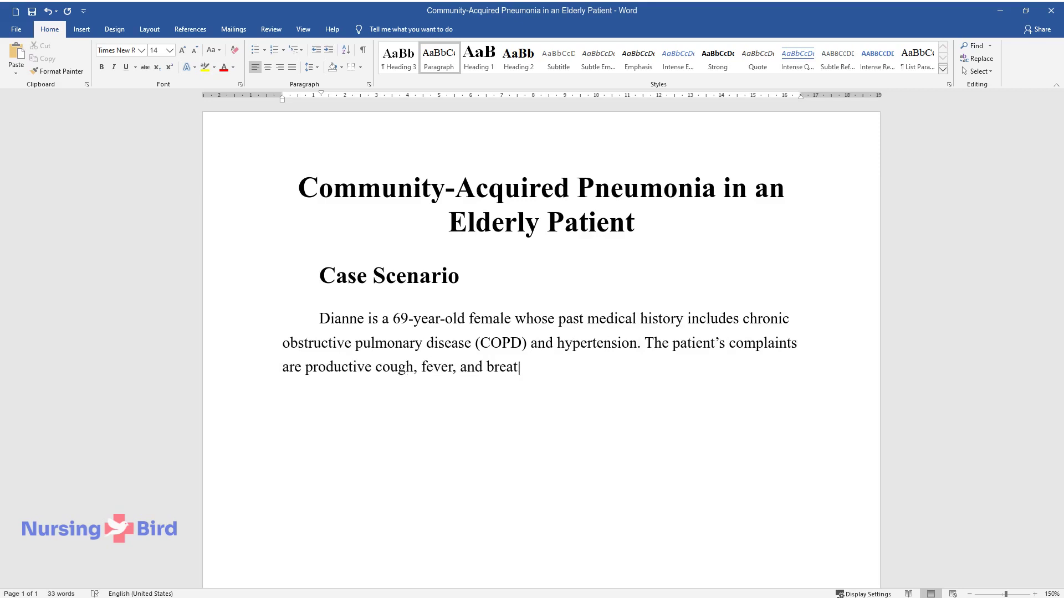
type("hing difficulties, which are known as dyspnea. It")
type(" is essential to provide the list of differentia")
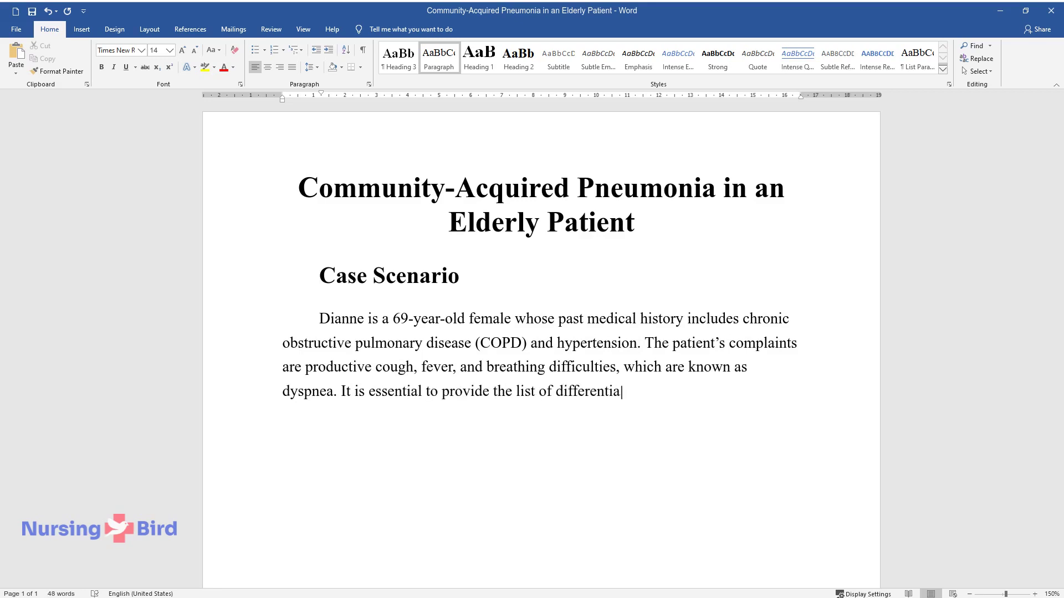
type("l diagnoses for the patient, determine t")
scroll(540, 344, "down", 1)
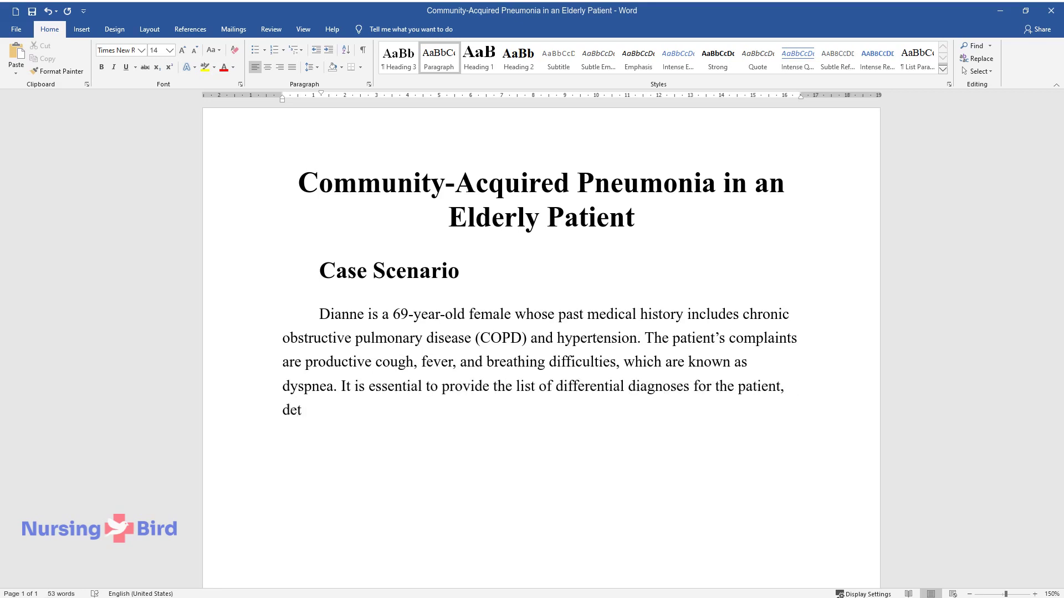
type("he final diagnosis, and ")
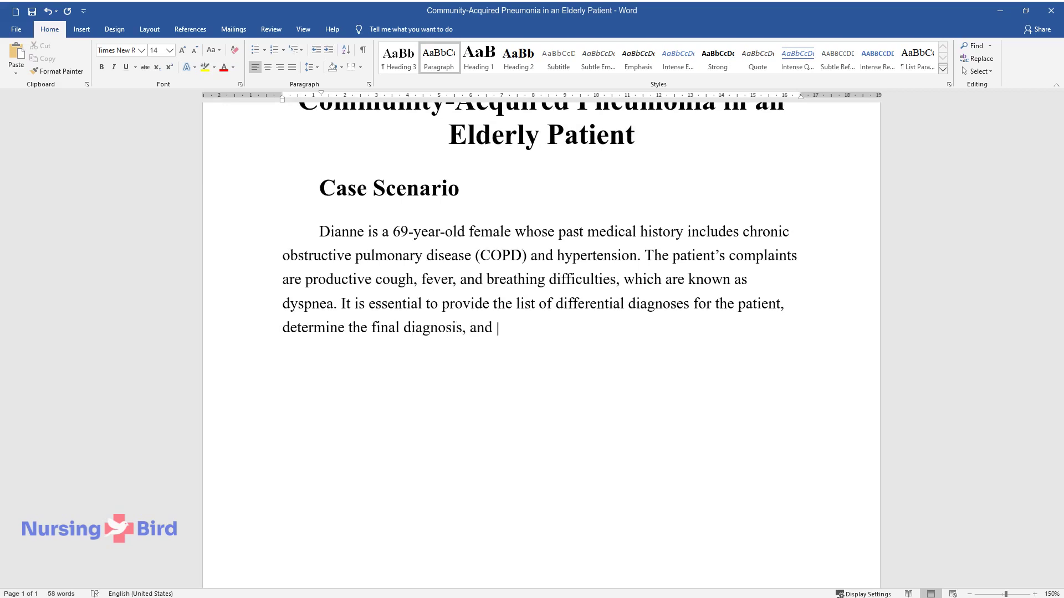
type("discuss specific findings regardi")
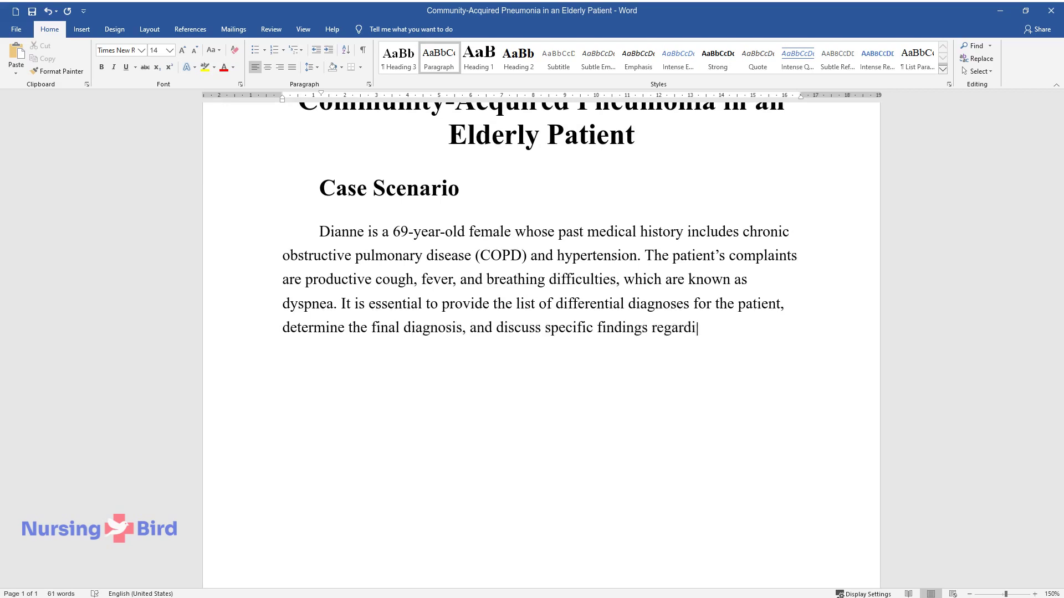
type("ng the lungs' normal and abnormal state")
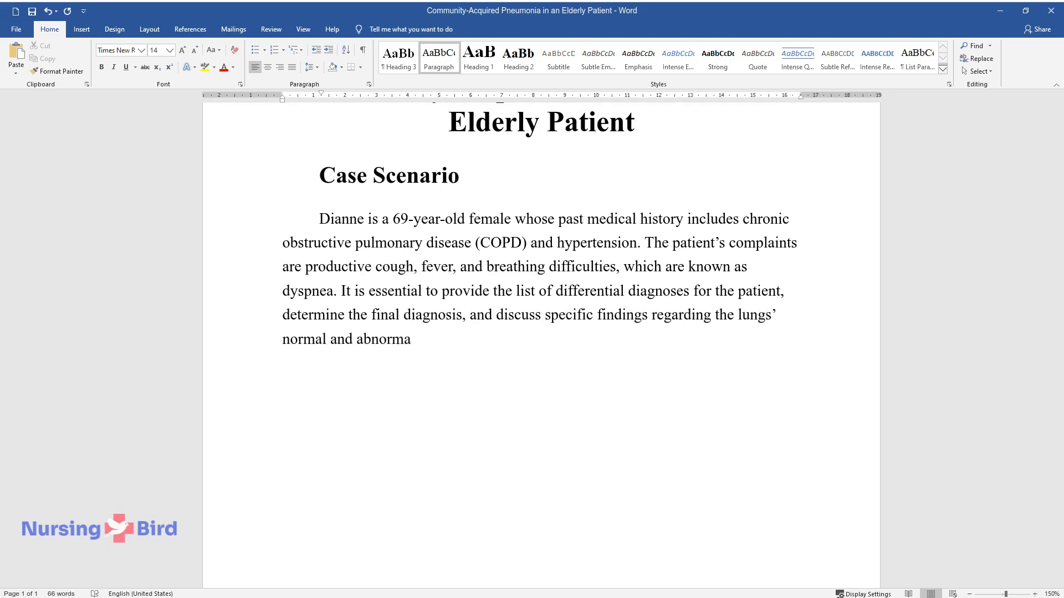
type(".")
Add the Heading 2 'Appropriate Differential Diagnoses and Reasons' with a paragraph comparing pneumonia, influenza, tuberculosis and bronchitis
key("Return")
key("ctrl+alt+2")
type("Approp")
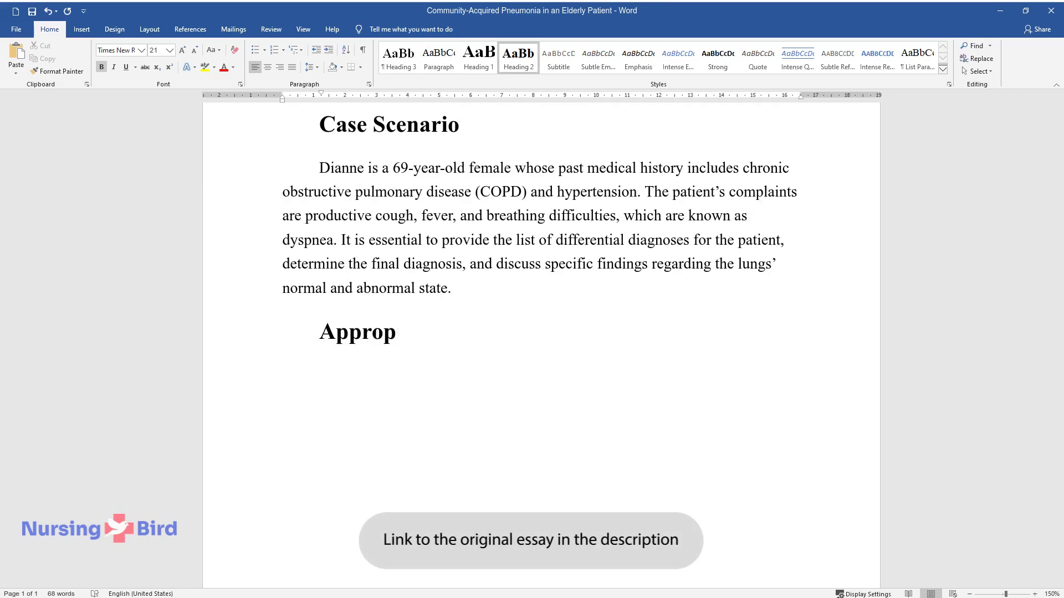
type("riate Differential Diagnoses and Reasons")
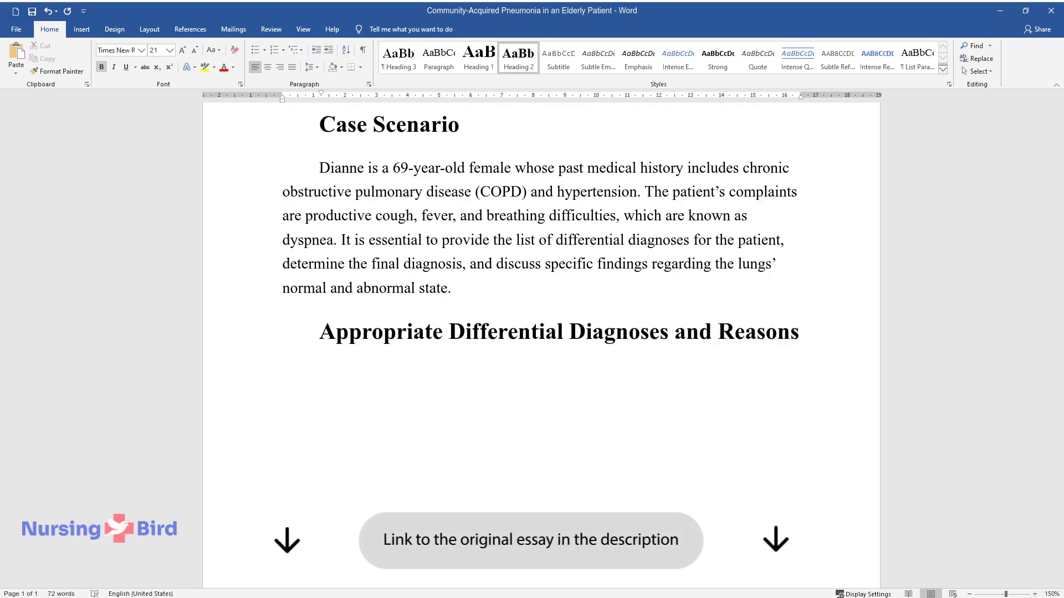
key("Return")
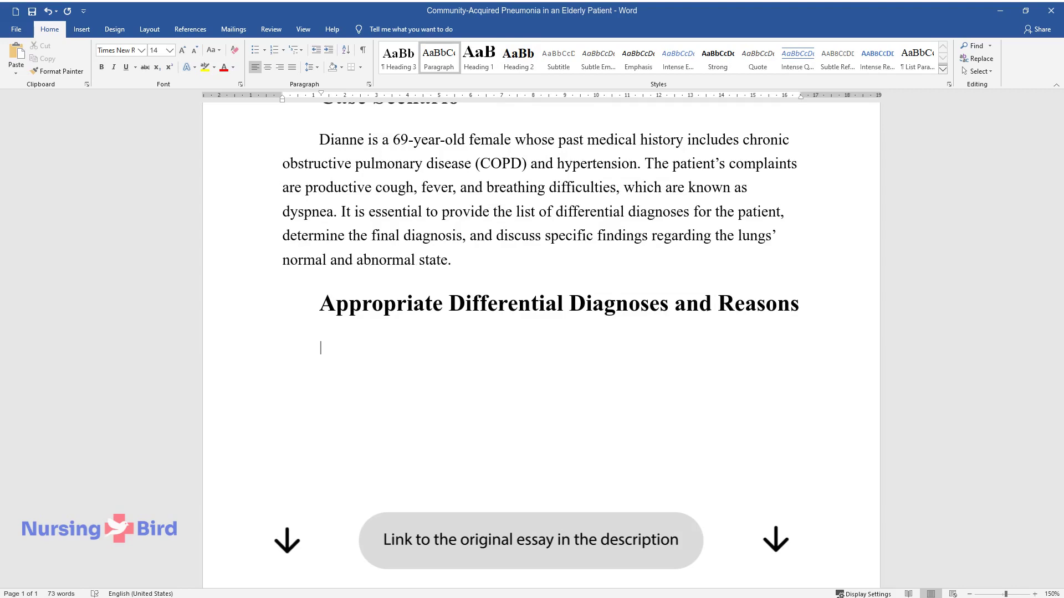
type("For Dianne, the list of di")
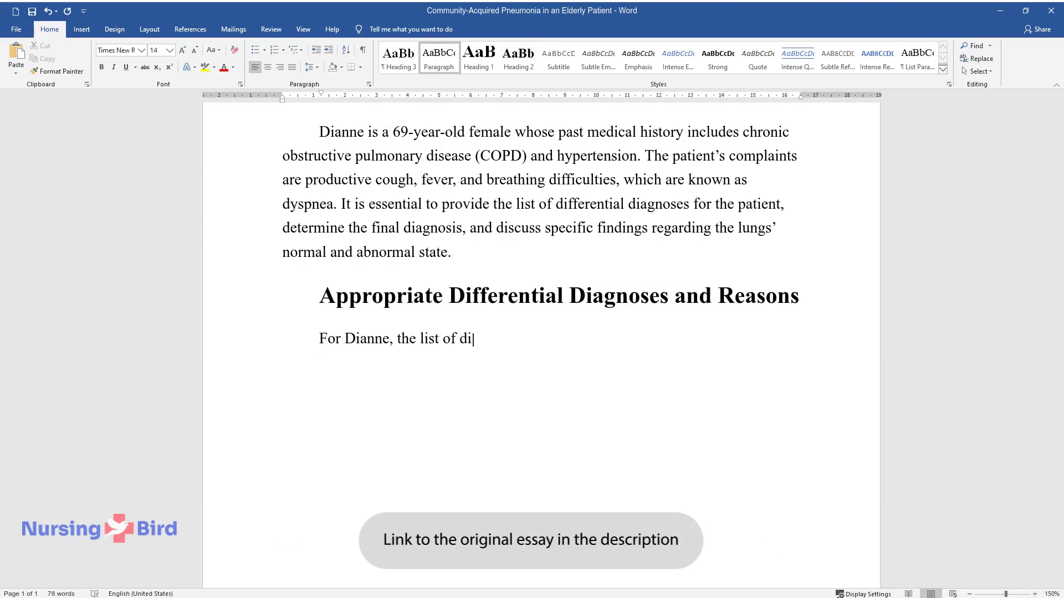
type("fferential diagnoses includes ")
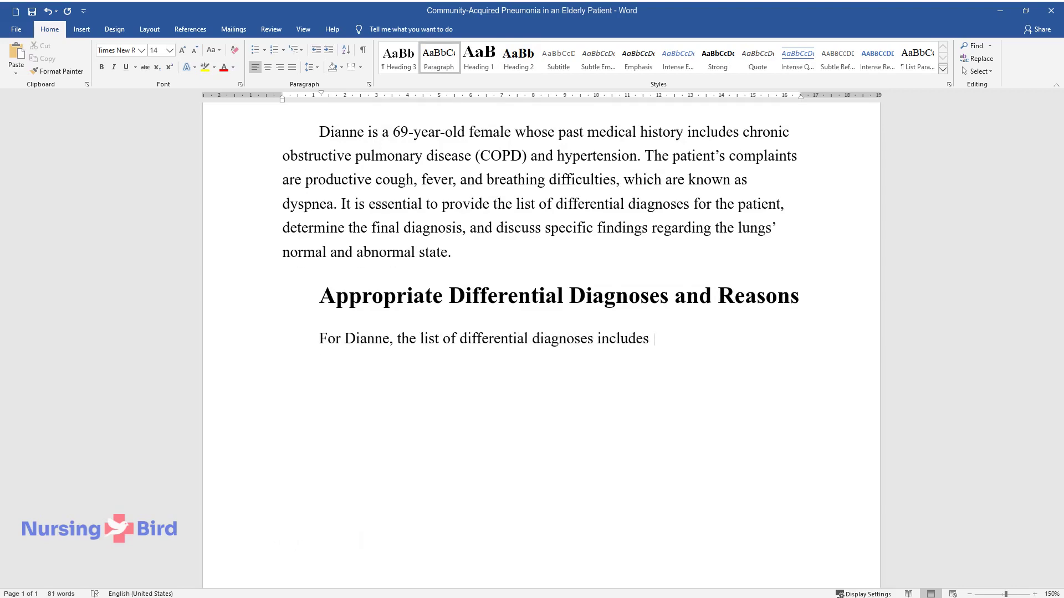
type("community-acquired pneum")
type("onia, i")
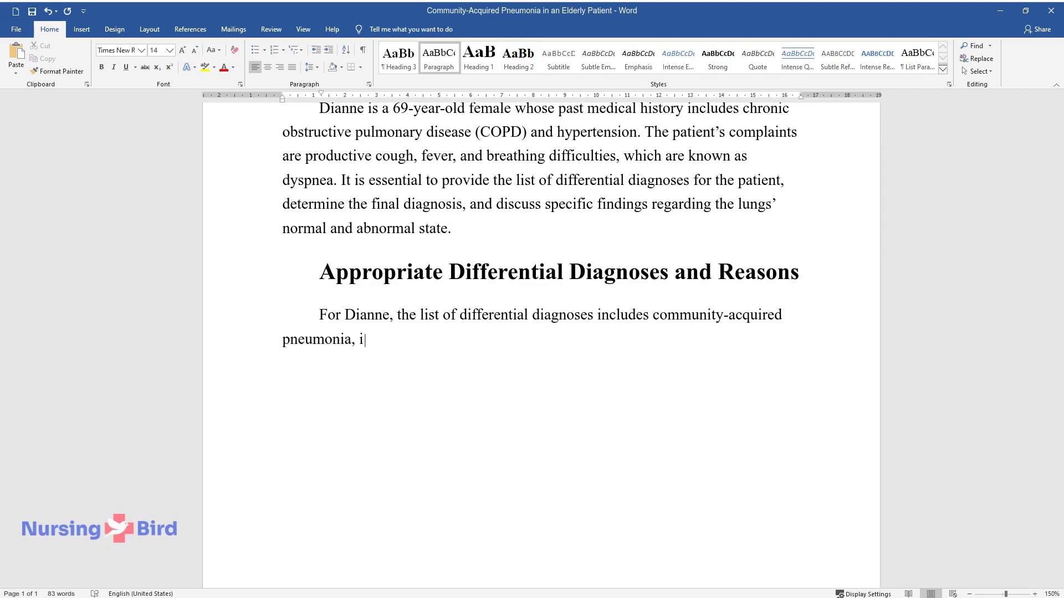
type("nfluenza, tuberculosis, and bro")
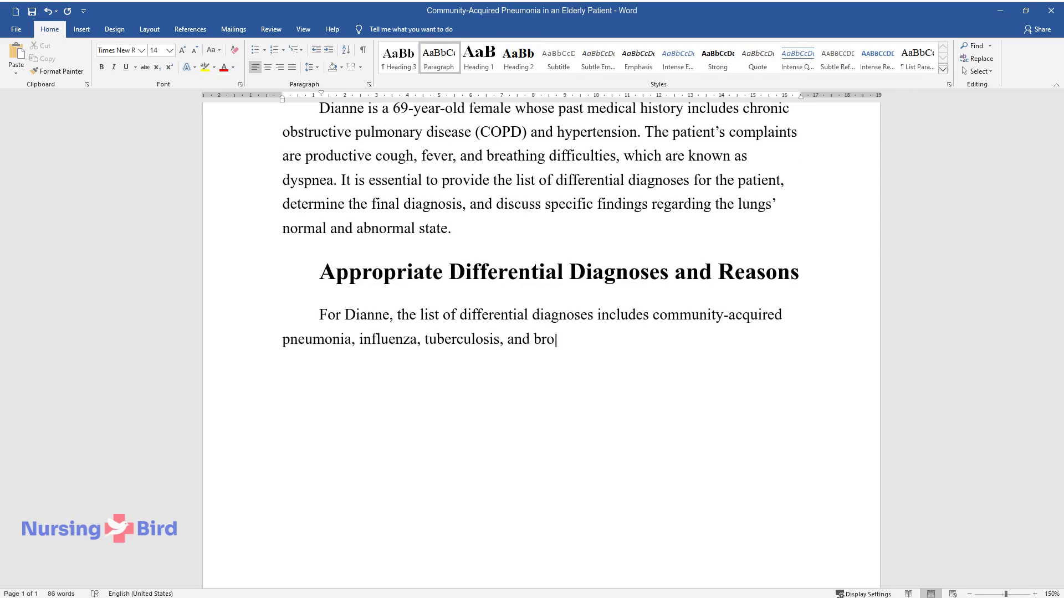
type("nchitis. The symptoms of commun")
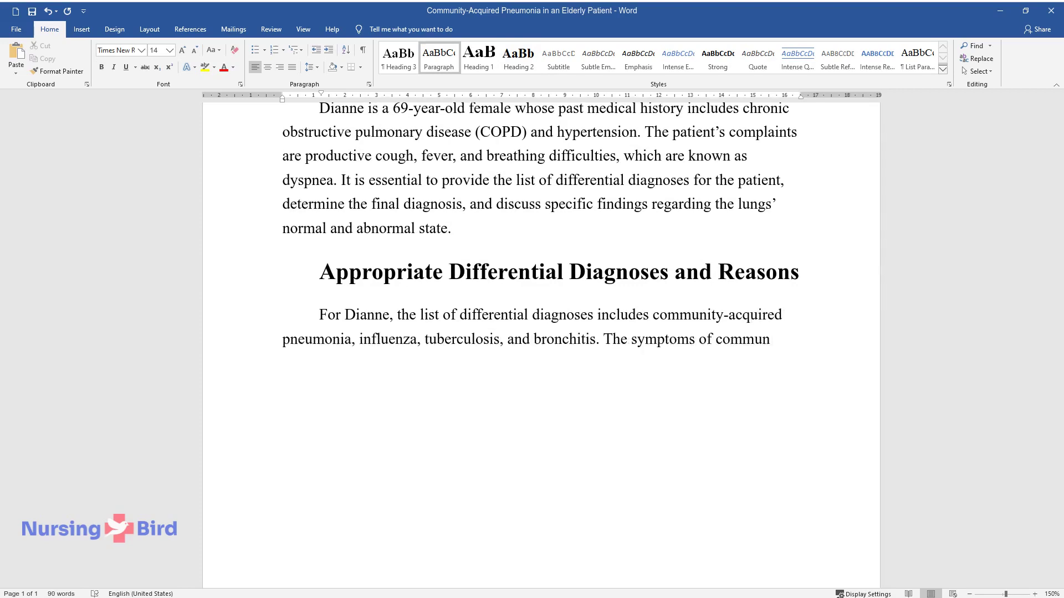
type("ity-acquired pneumonia include")
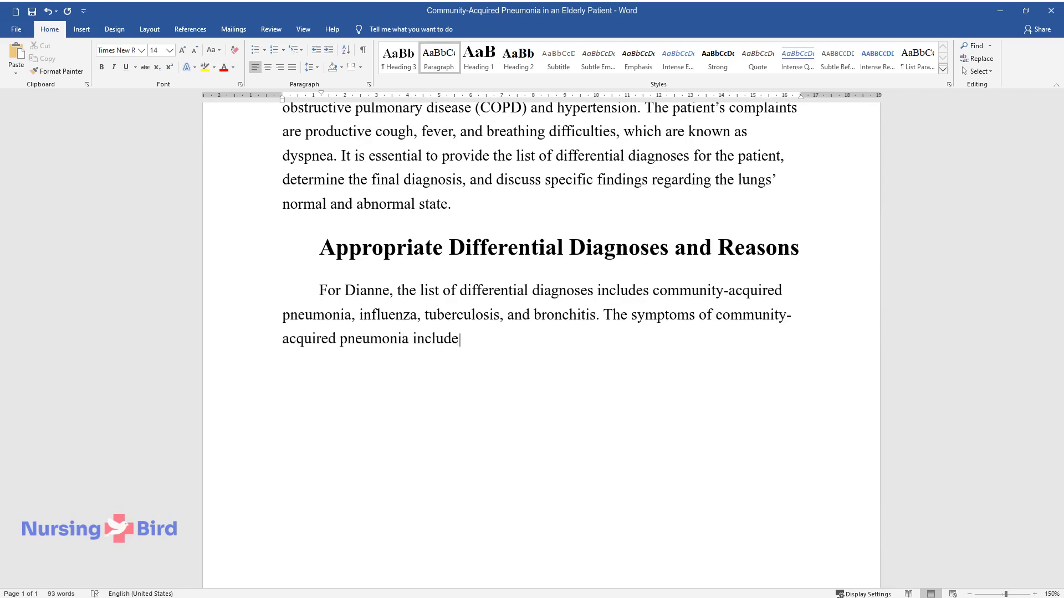
type(" cough with yellowish mucous, f")
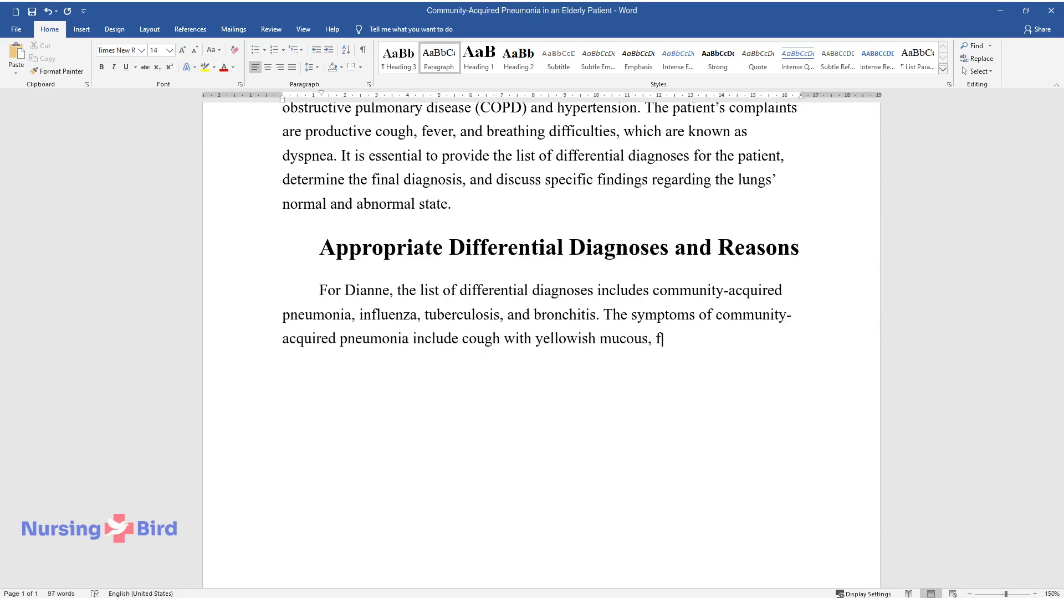
type("ever, and dyspnea. The symptoms of the flu also include cough")
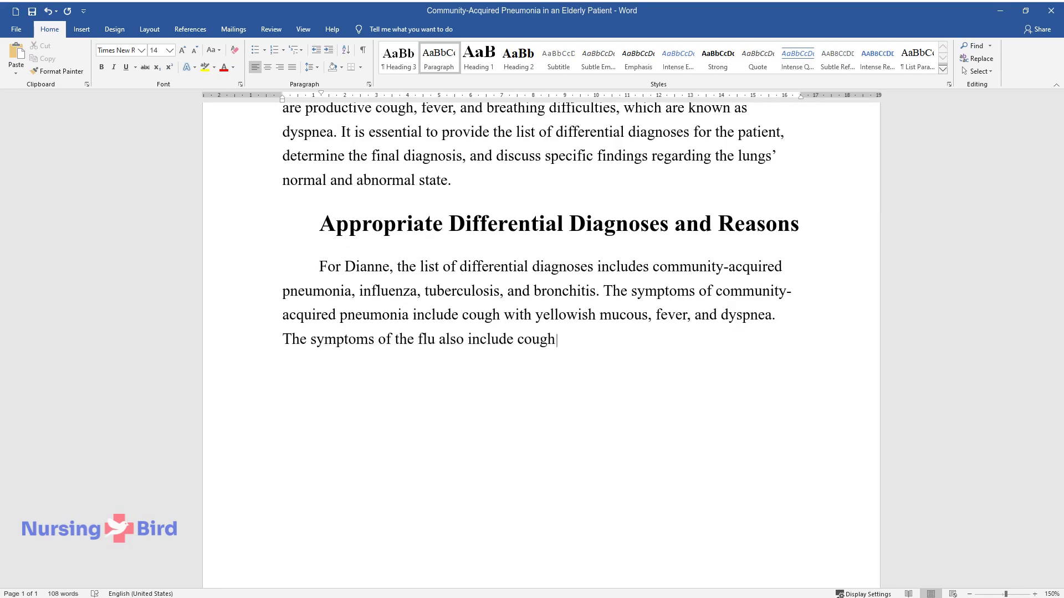
type(" and fever. However, cough is u")
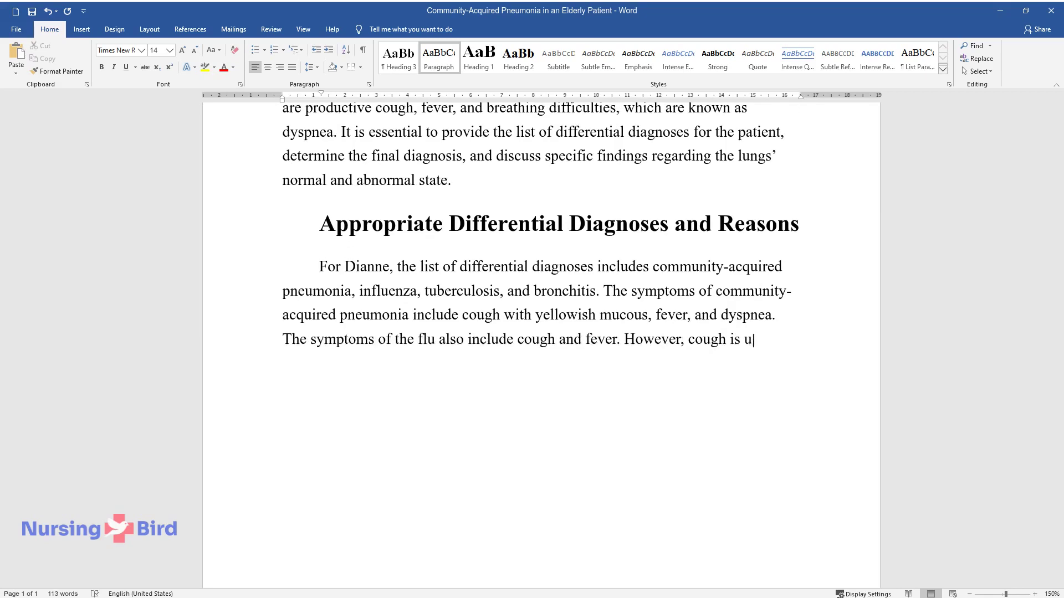
type("sually non-productive. Tubercul")
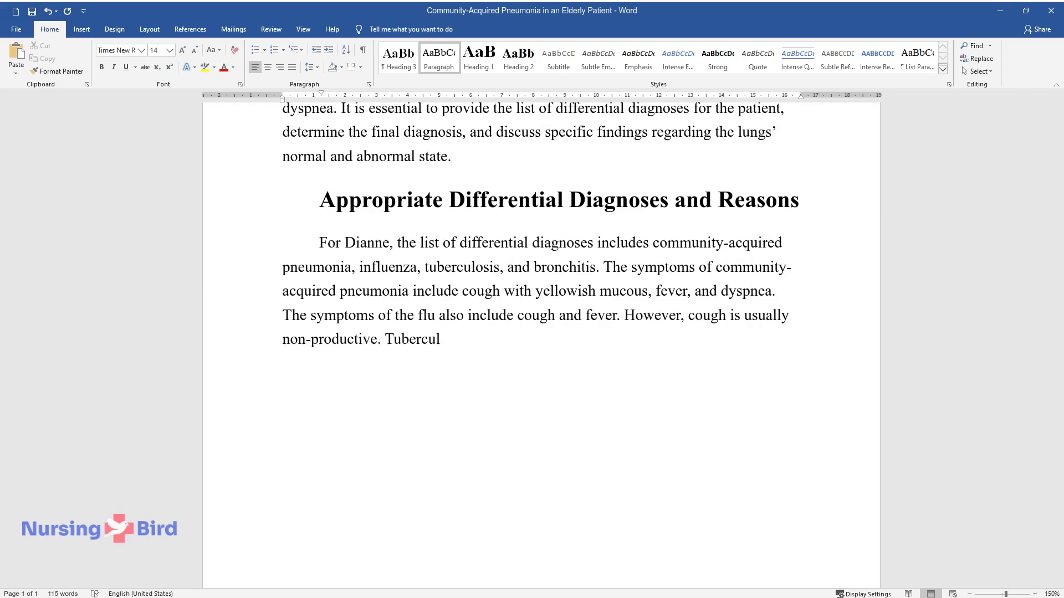
type("osis is characterized by a coug")
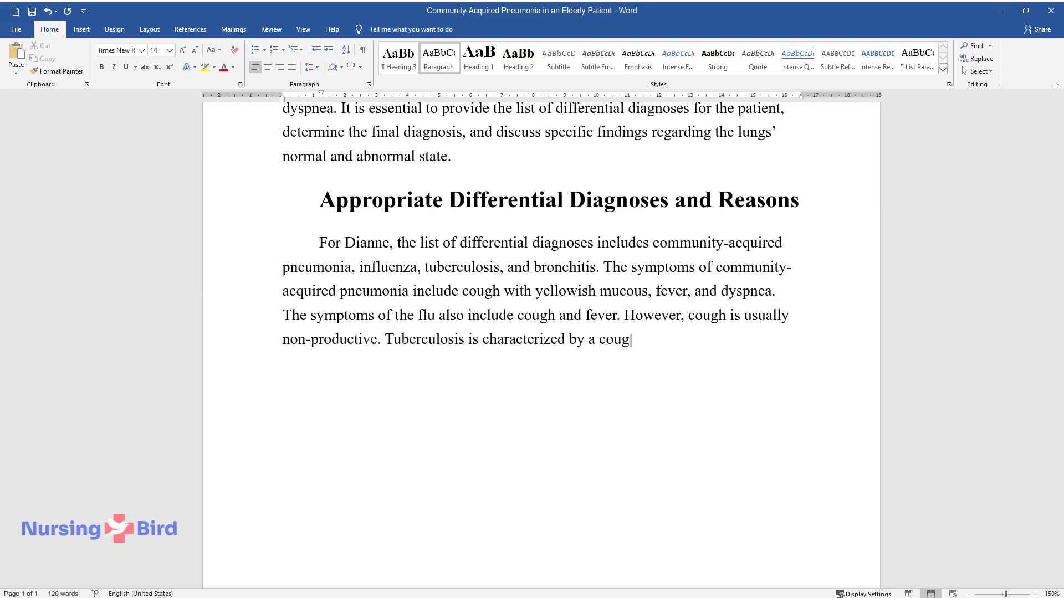
type("h, which can be observed for s")
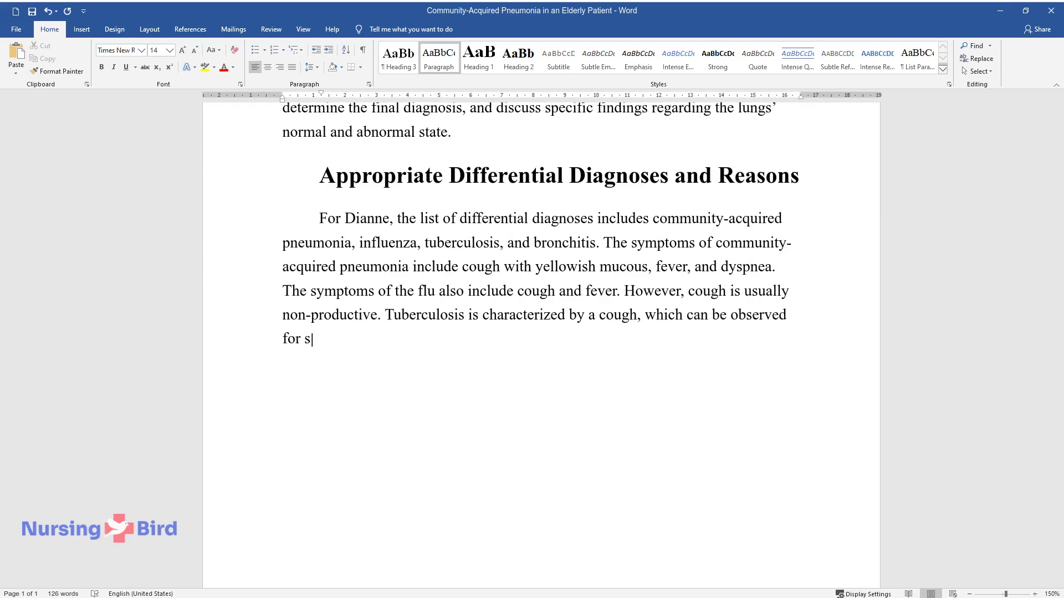
type("everal days and even weeks. Feve")
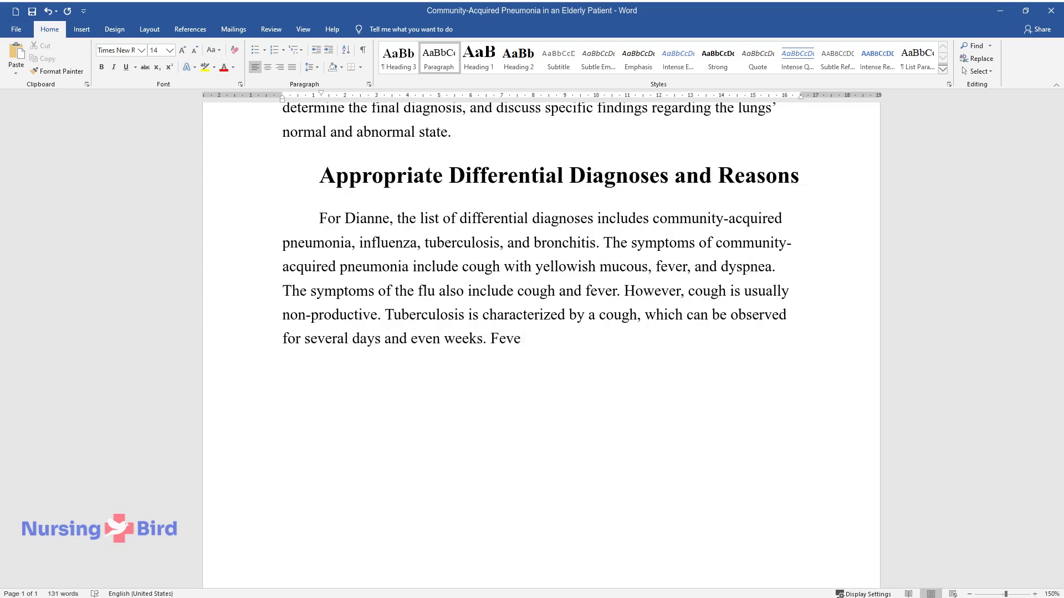
type("r is also one of the symptoms ")
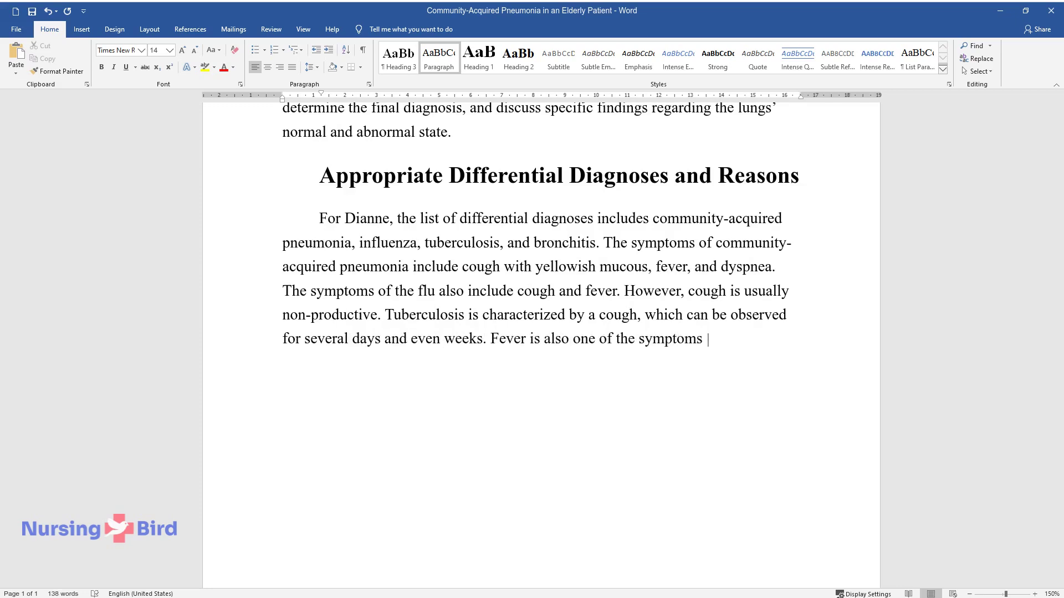
type("typical of acute forms of the d")
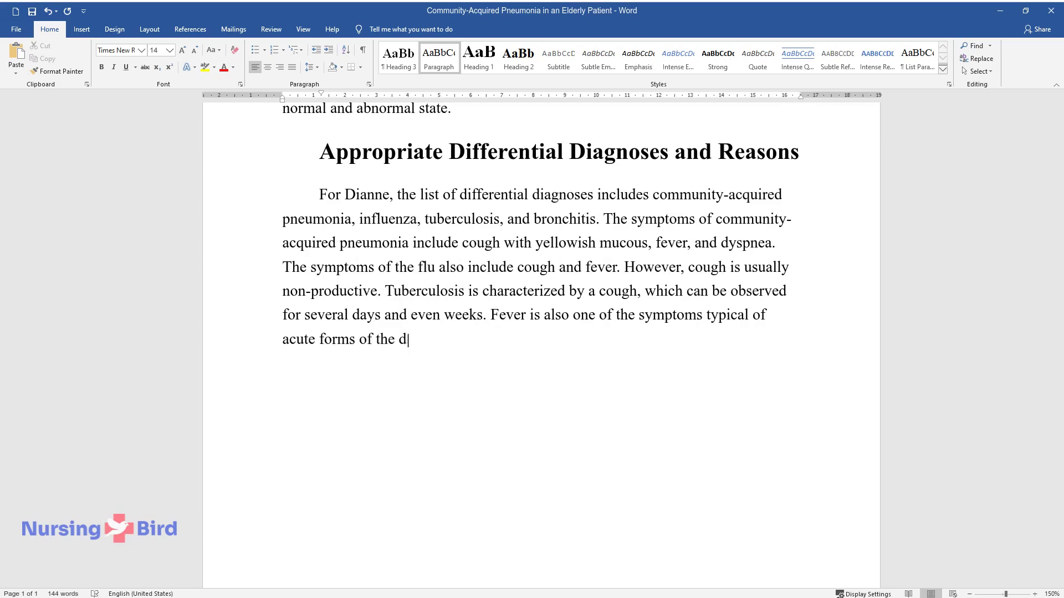
type("isease. Bronchitis is one more ")
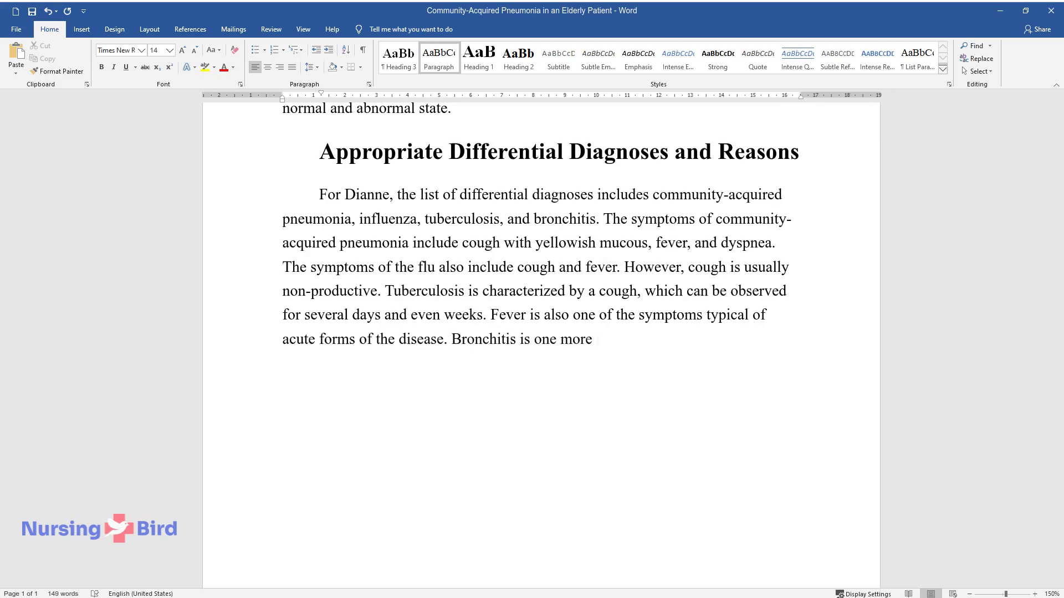
type("possible diagnosis that is appr")
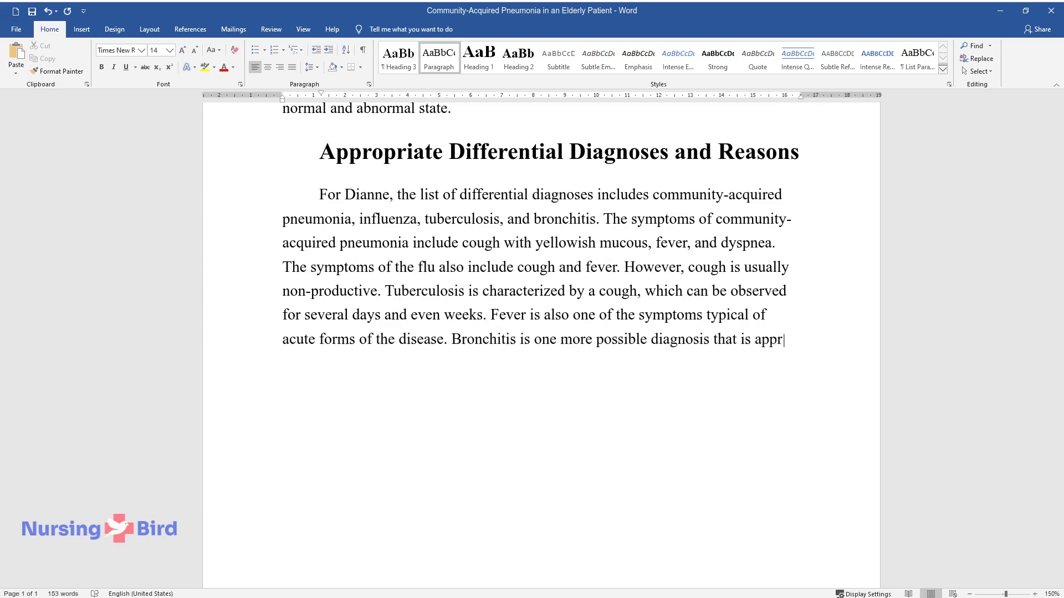
type("opriate for the case because i")
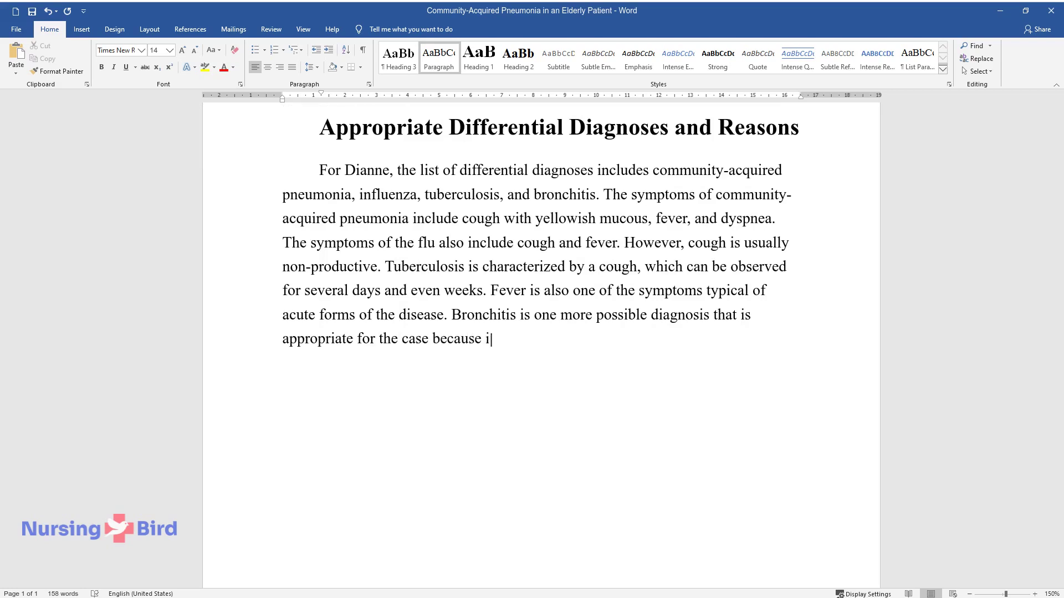
type("ts symptoms include a cough tha")
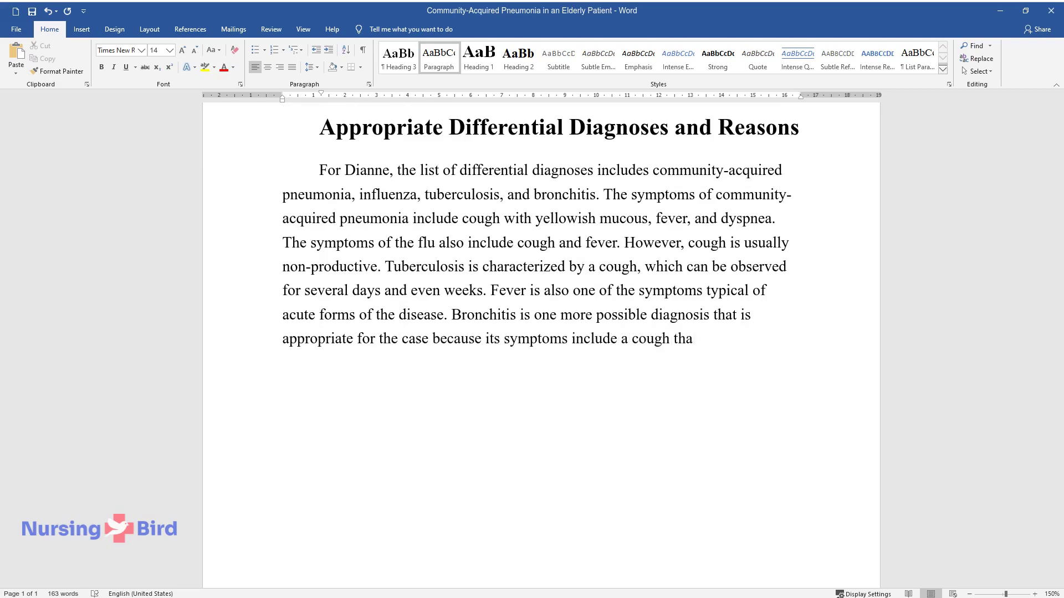
type("t can last several days or week")
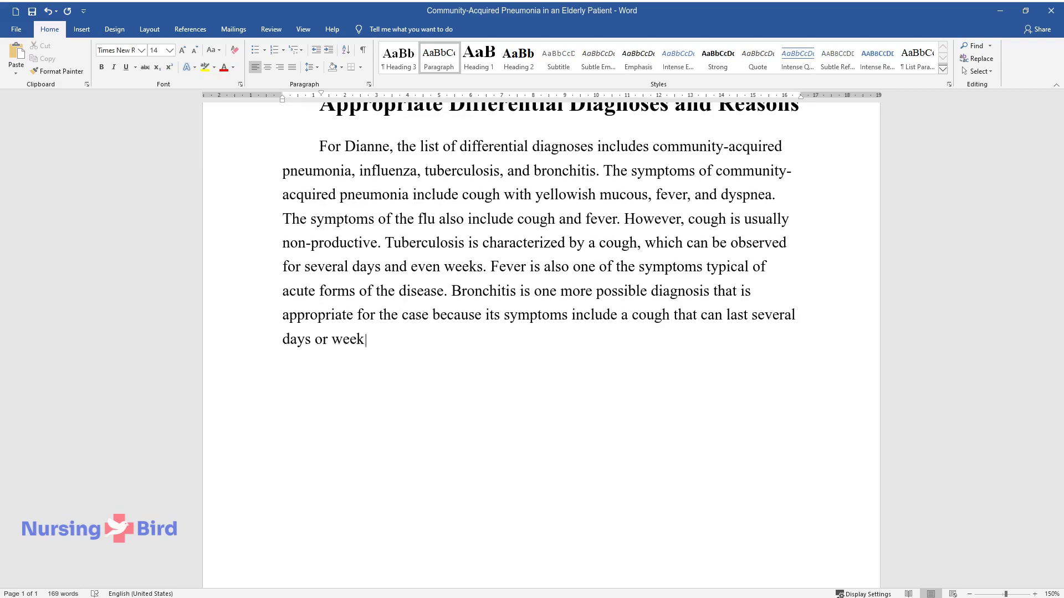
type("s. This cough is usually produc")
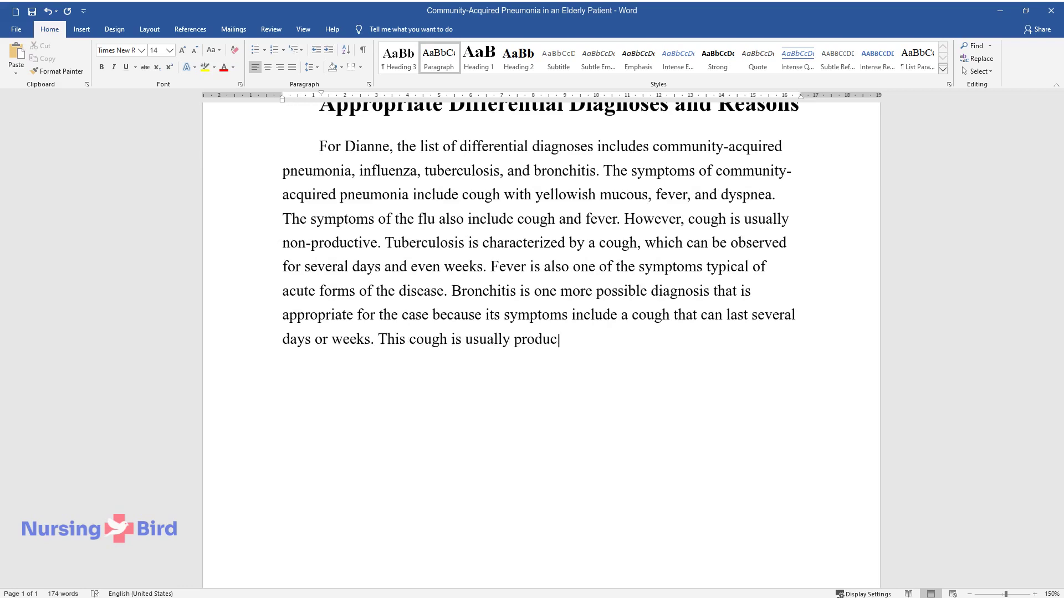
type("tive. This disease is also ass")
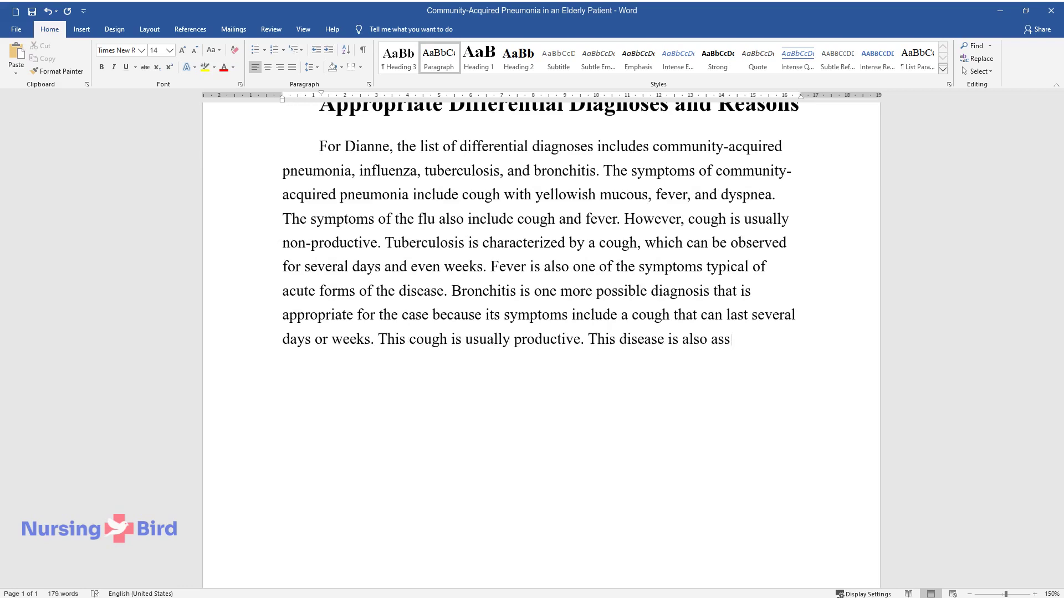
type("ociated with a high temperature or fever.")
key("Return")
Write the 'Final Diagnosis' heading and paragraph citing 100.1 °F fever, tachypnea, crackles, leukocytosis and X-ray infiltration
type("Final Diagnosis")
key("Return")
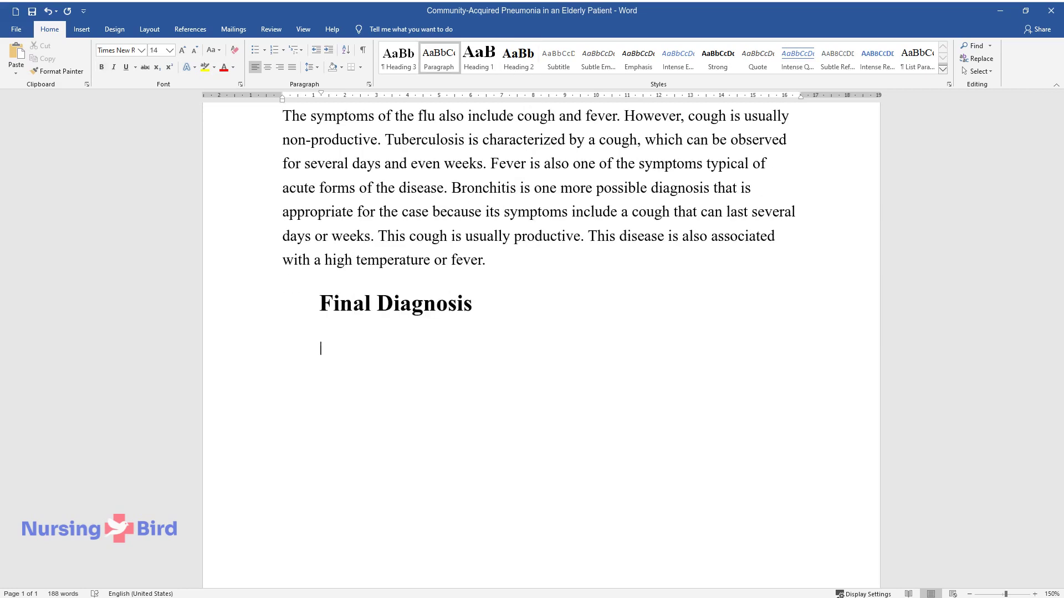
type("The final diagnosis for ")
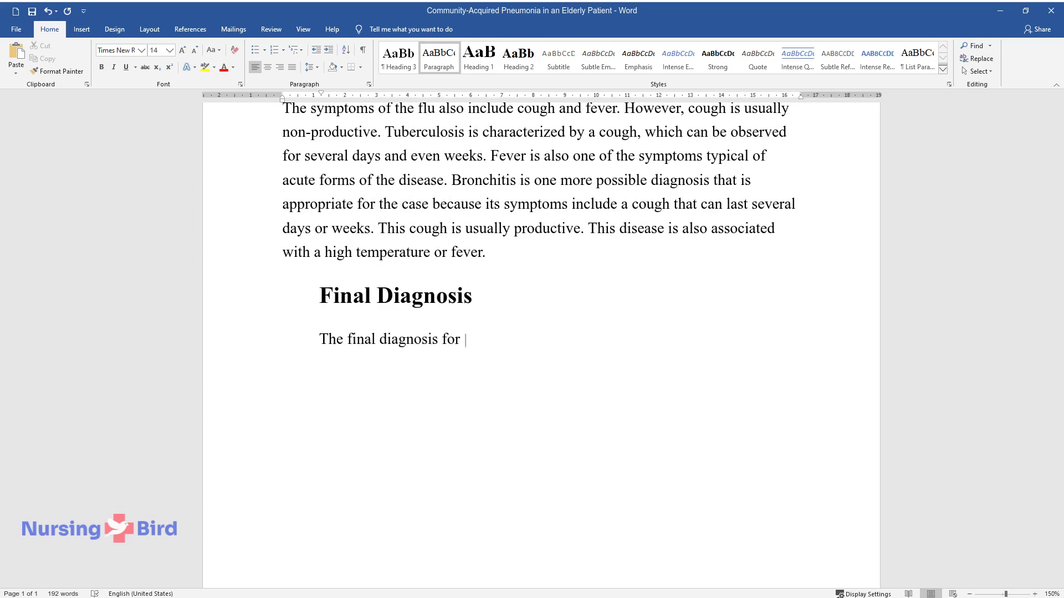
type("the discussed case is community-acq")
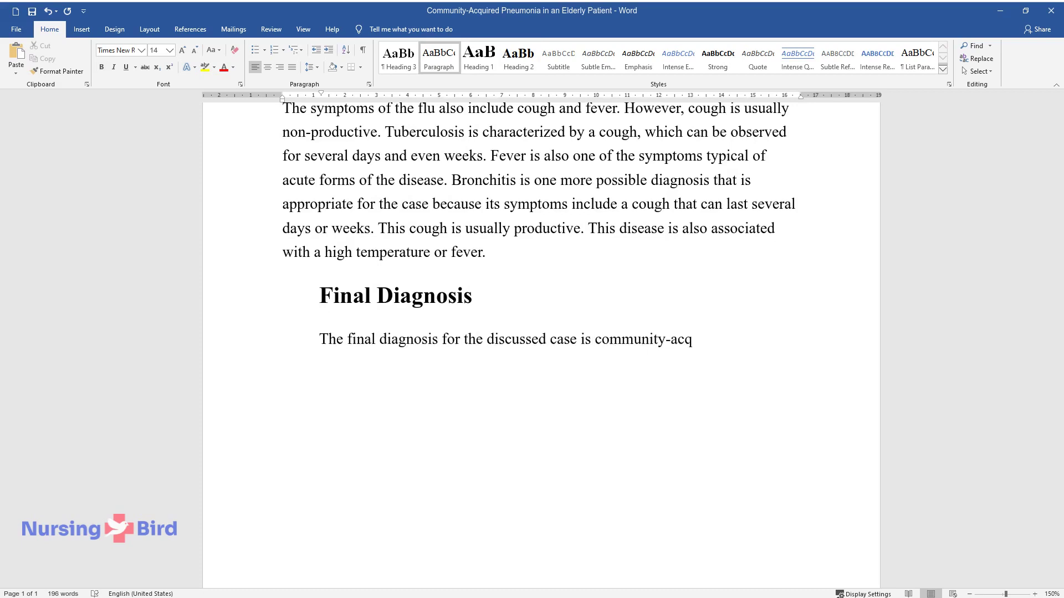
type("uired pneumonia. Although the descr")
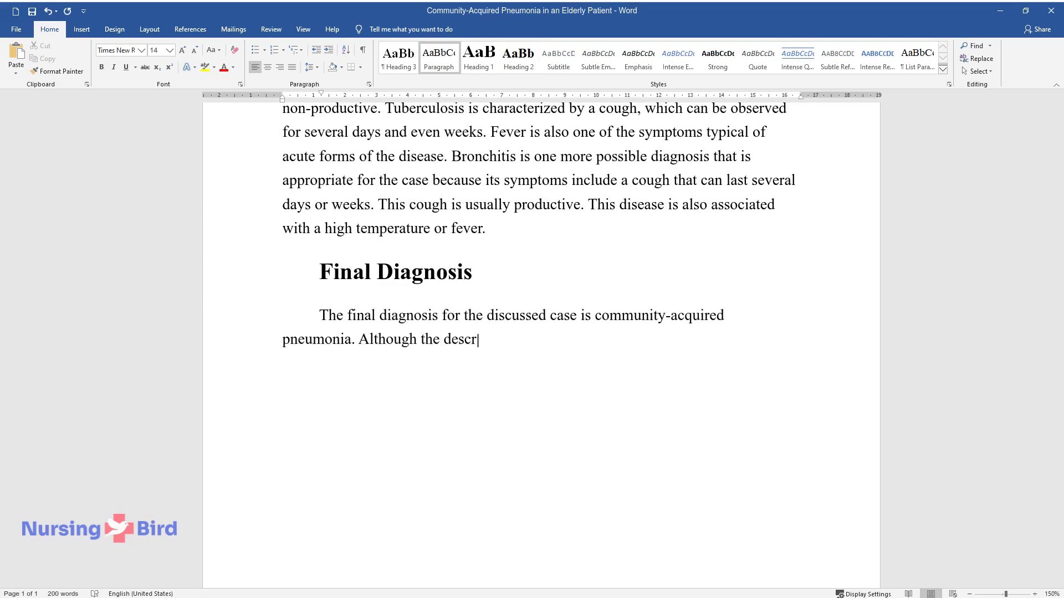
type("ibed symptoms and the patient’s com")
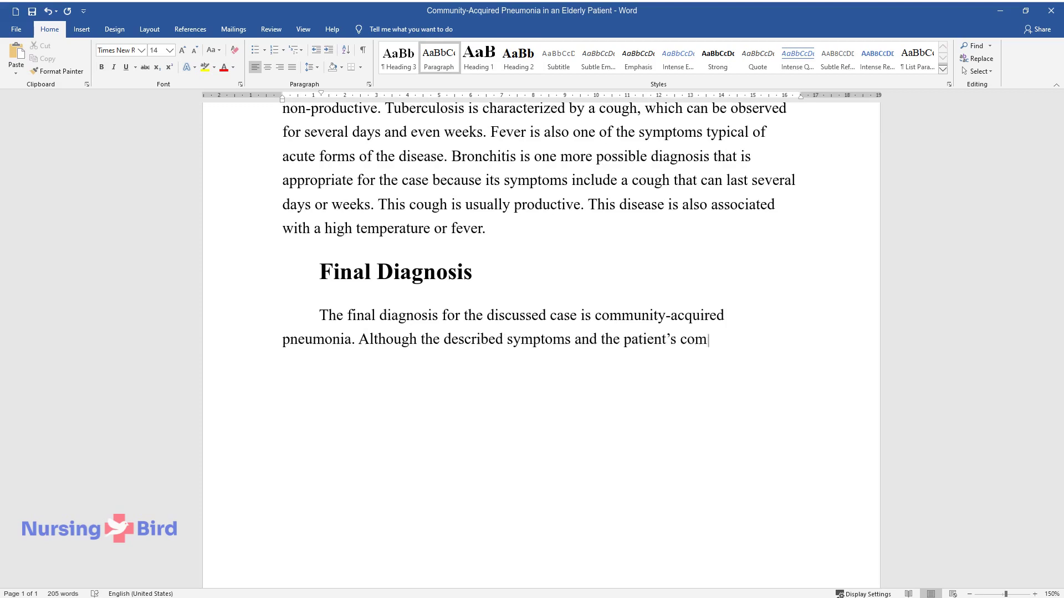
type("plaints can be associated with many differen")
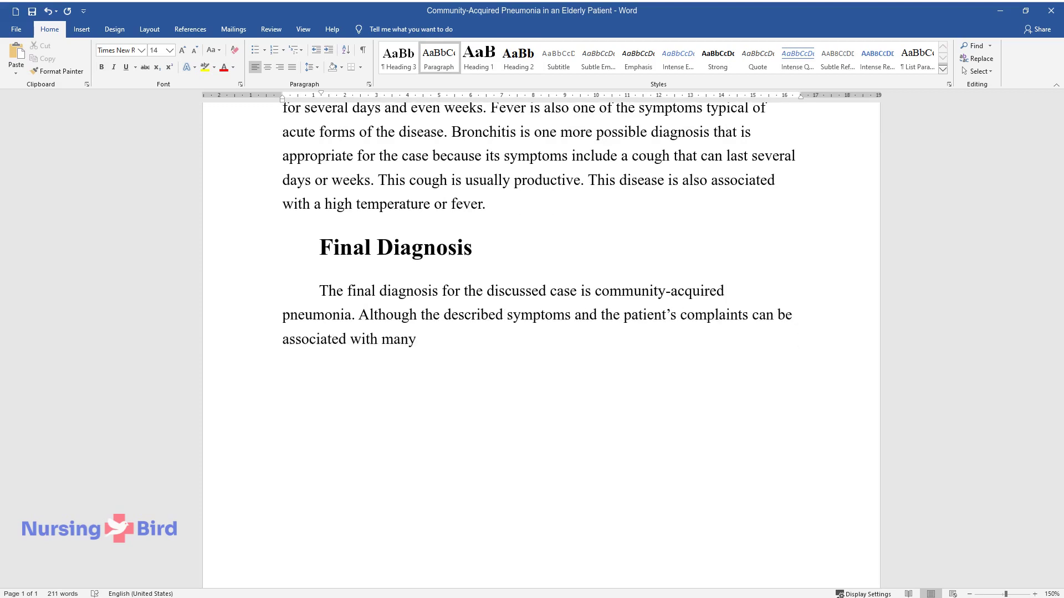
type("t diseases observed in per")
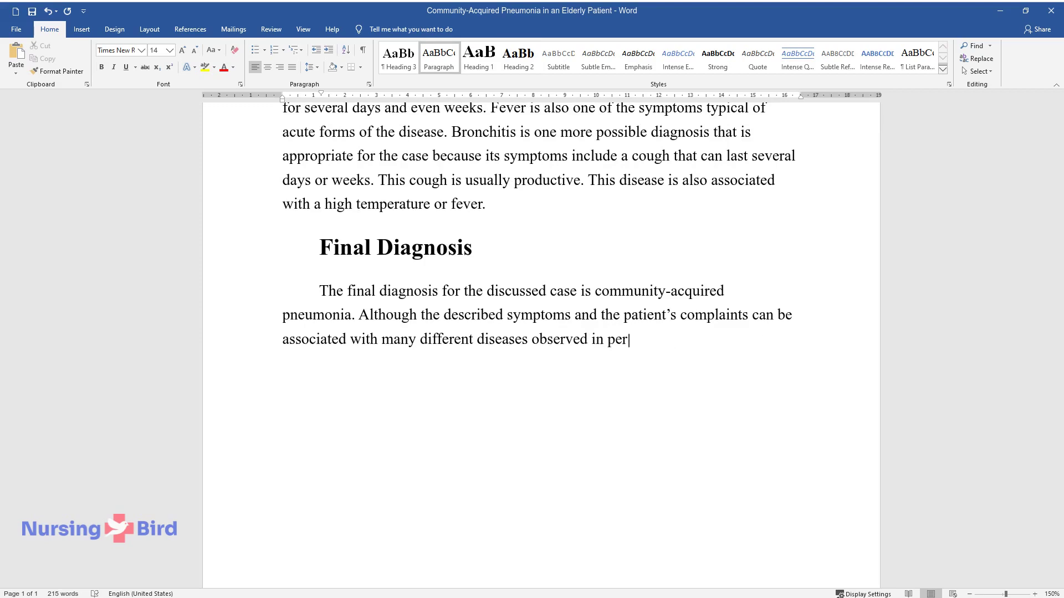
type("sons with a past medical history of ")
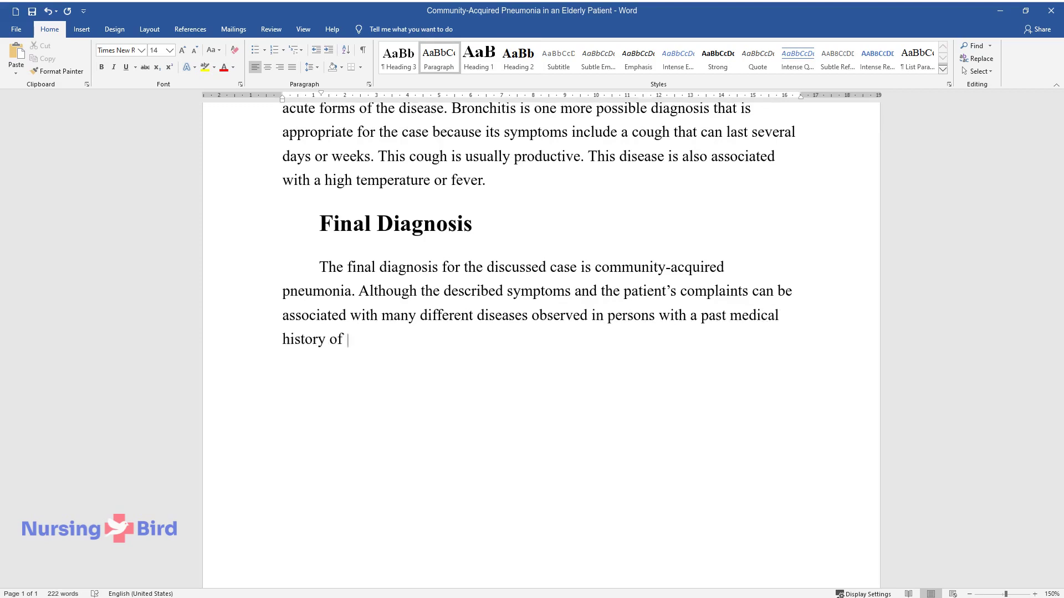
type("COPD, the assessment data indicate")
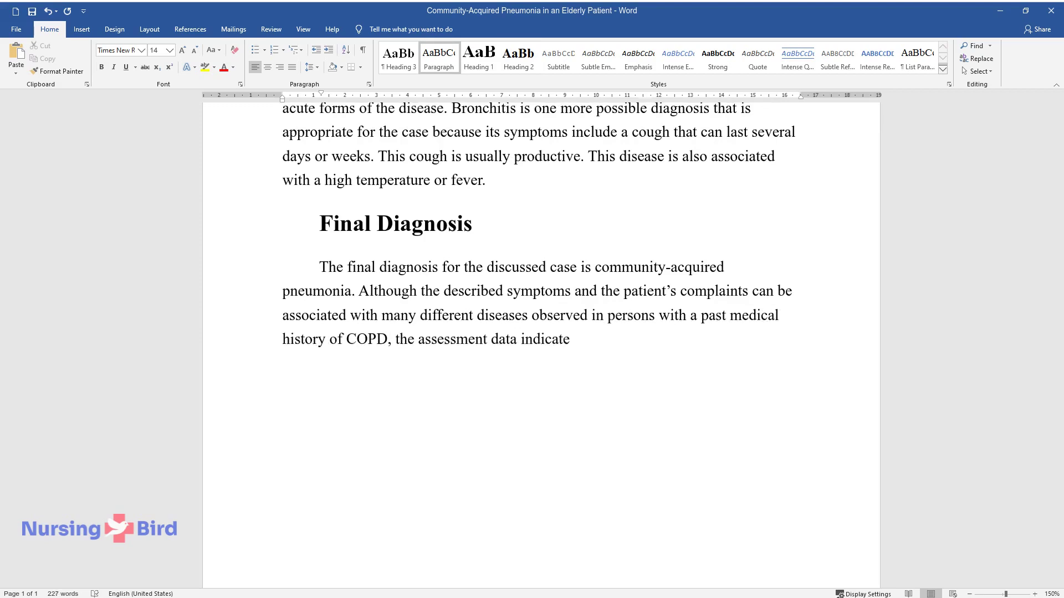
type(" that the final diagnosis is communi")
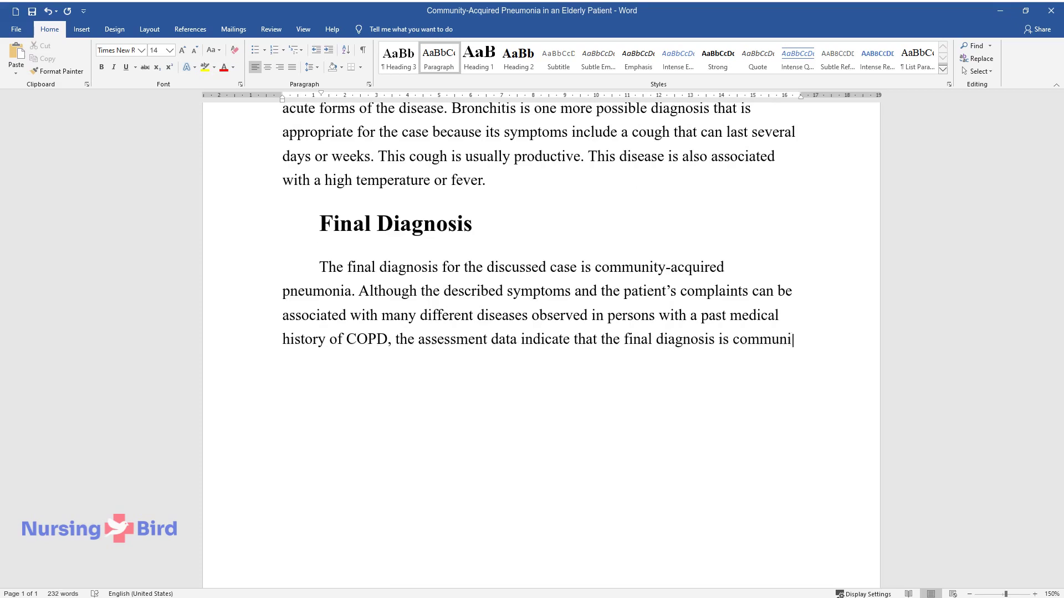
type("ty-acquired pneumonia.")
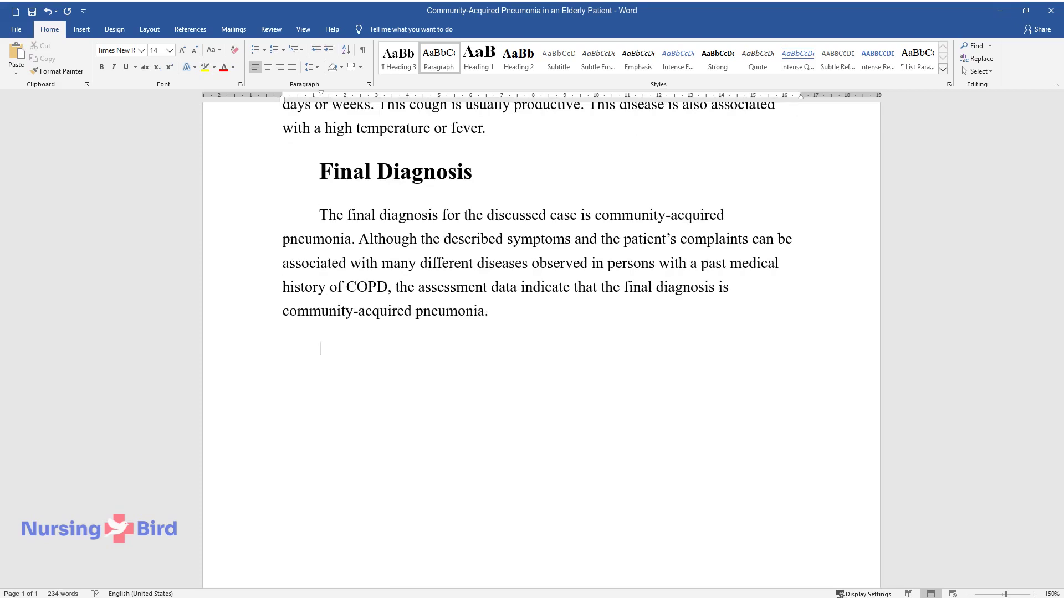
type("The following assessment fi")
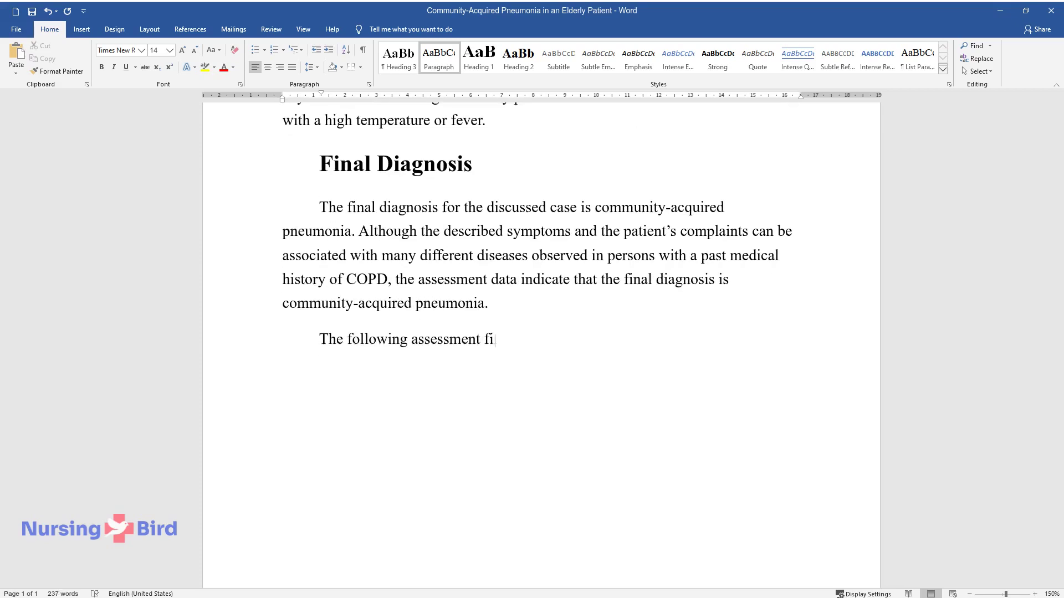
type("ndings are observed - the patien")
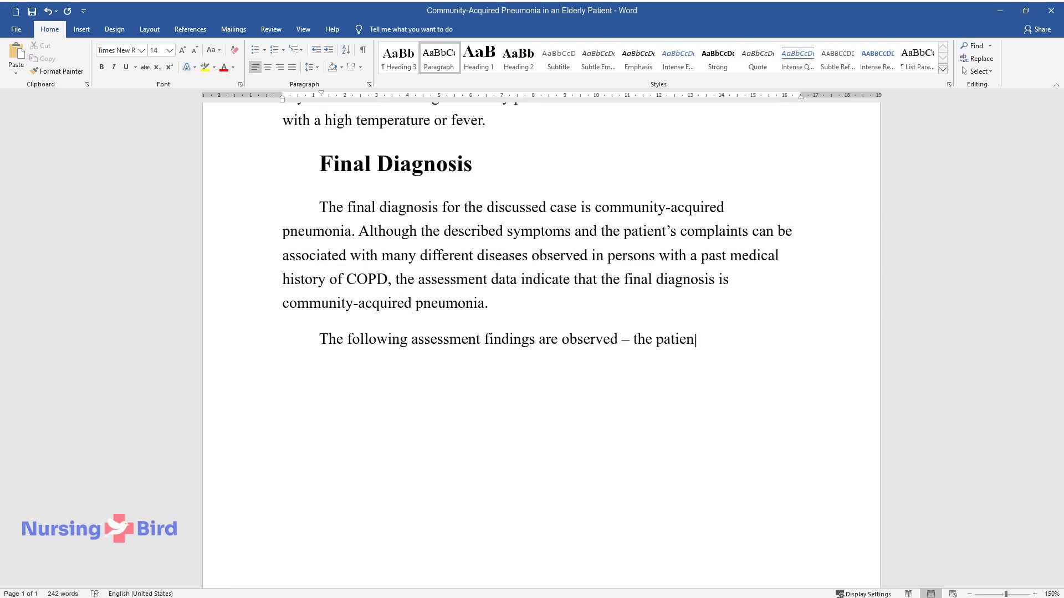
type("t's temperature is 100.1 °F (oral")
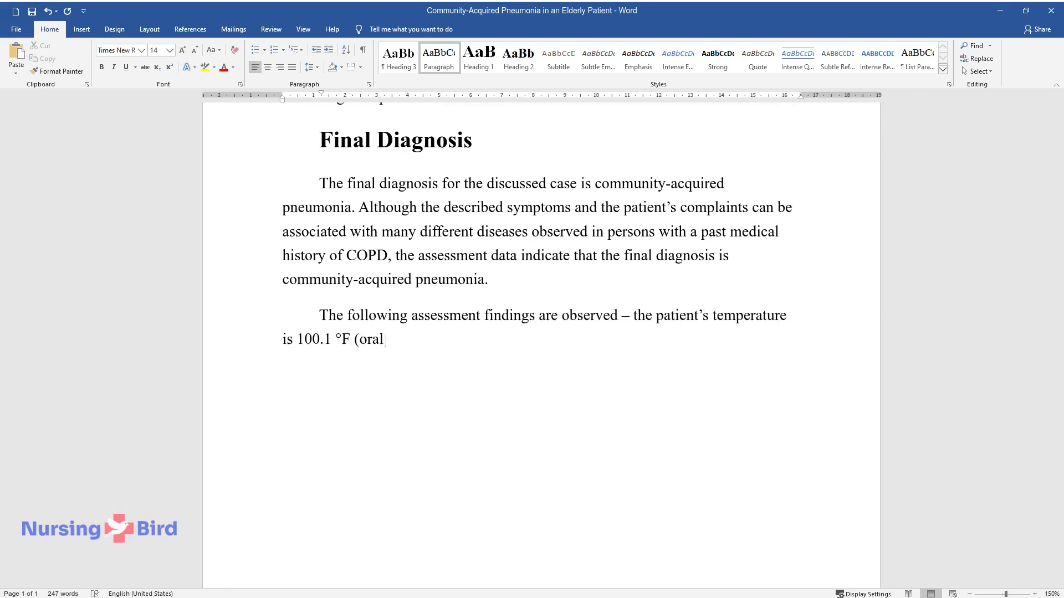
type("), which is typical of fever; th")
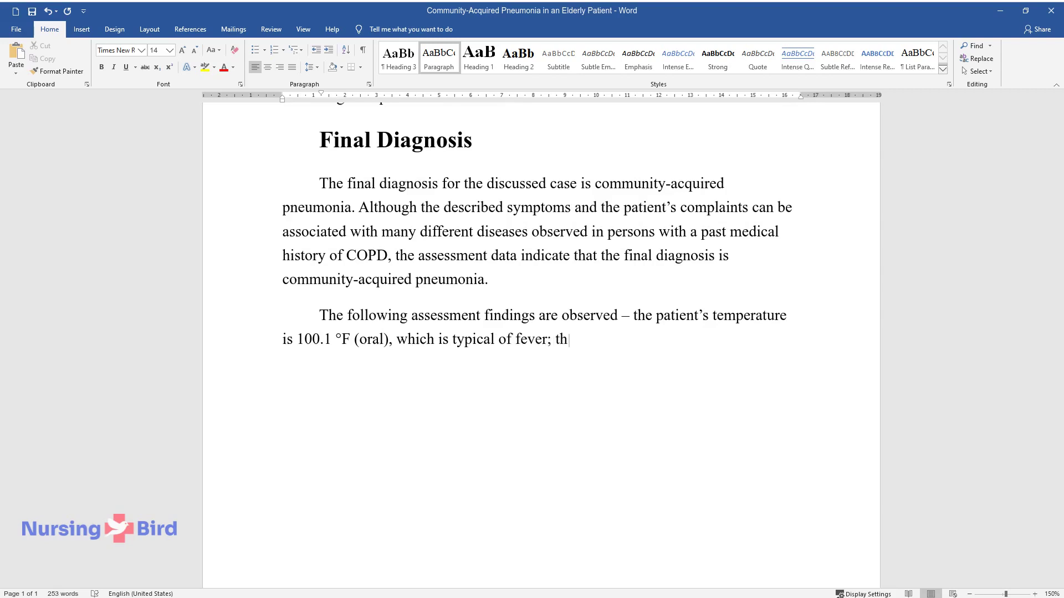
type("e respiratory rate is 22 beats per minute which is high for adults and typical o")
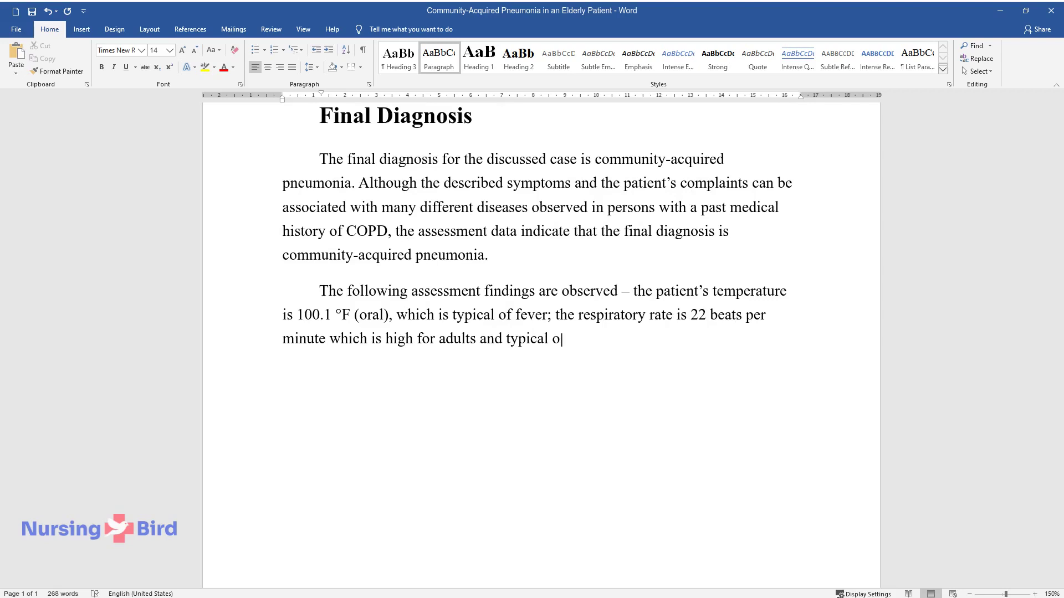
type("f tachypnea; there is an increas")
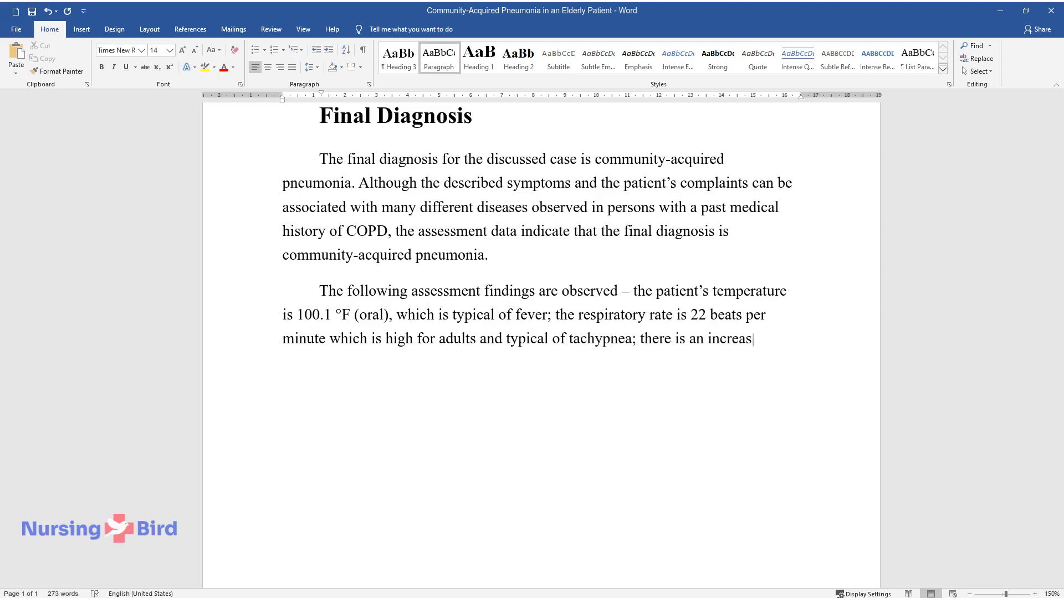
type("ed tactile fremitus. Furthermore,")
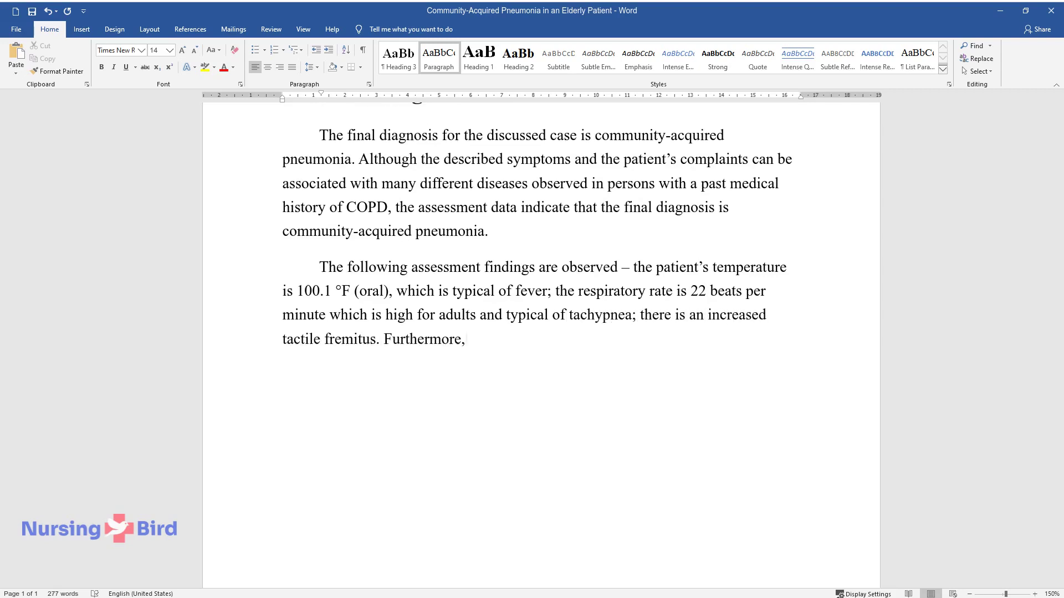
type(" there is crackling in the patie")
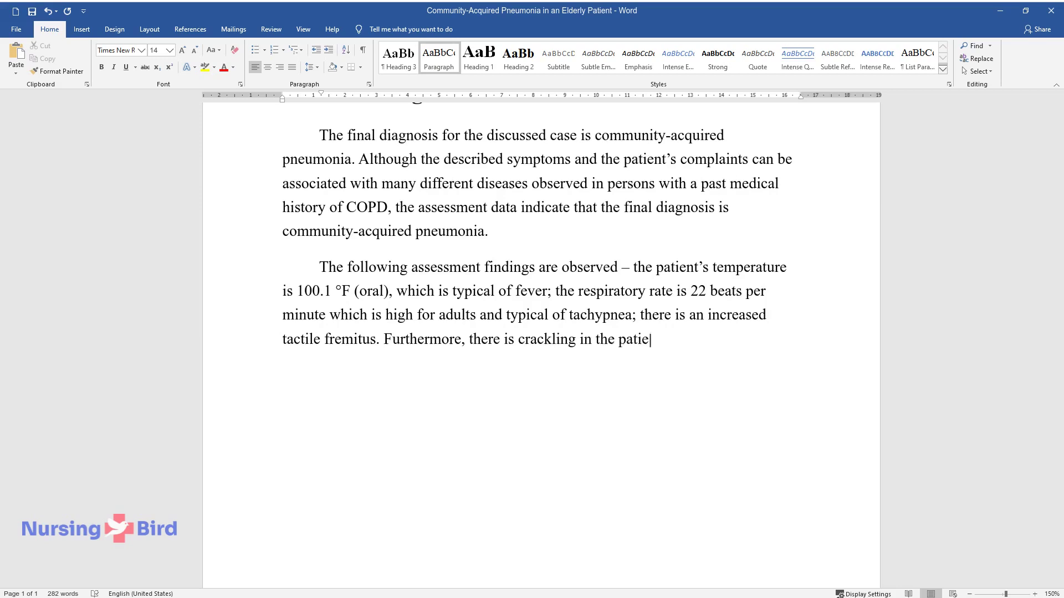
type("nt's right lung, and rhonchi are ")
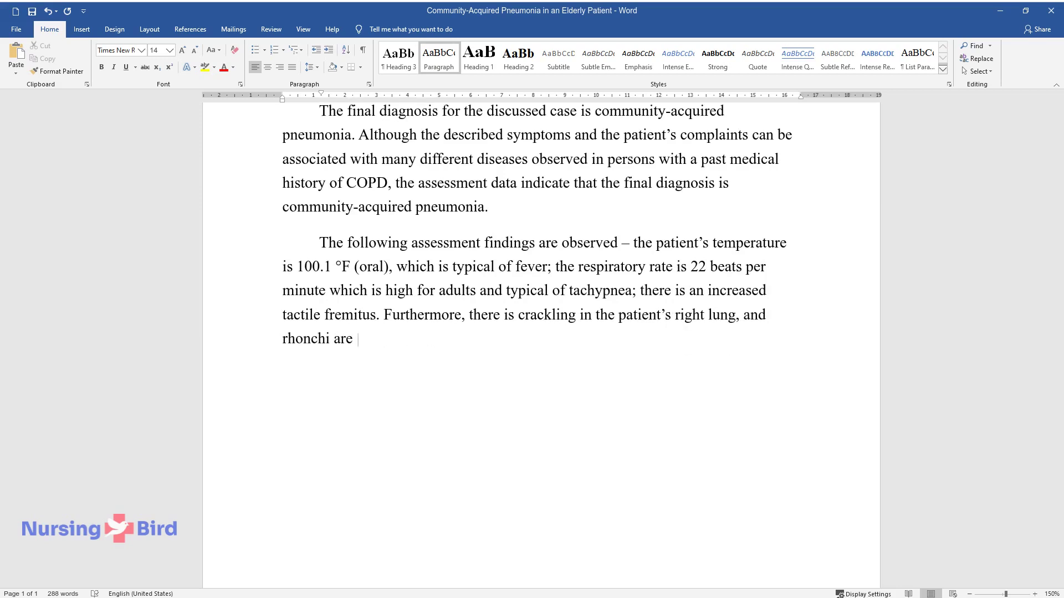
type("heard in the left lung. Moreover")
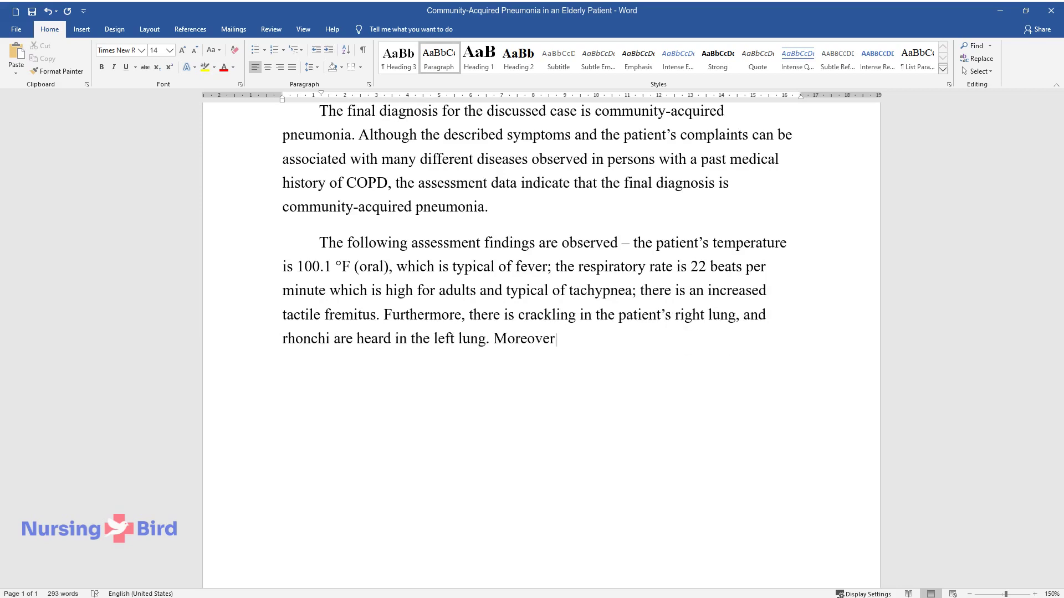
type(", the left shift for leukocytosi")
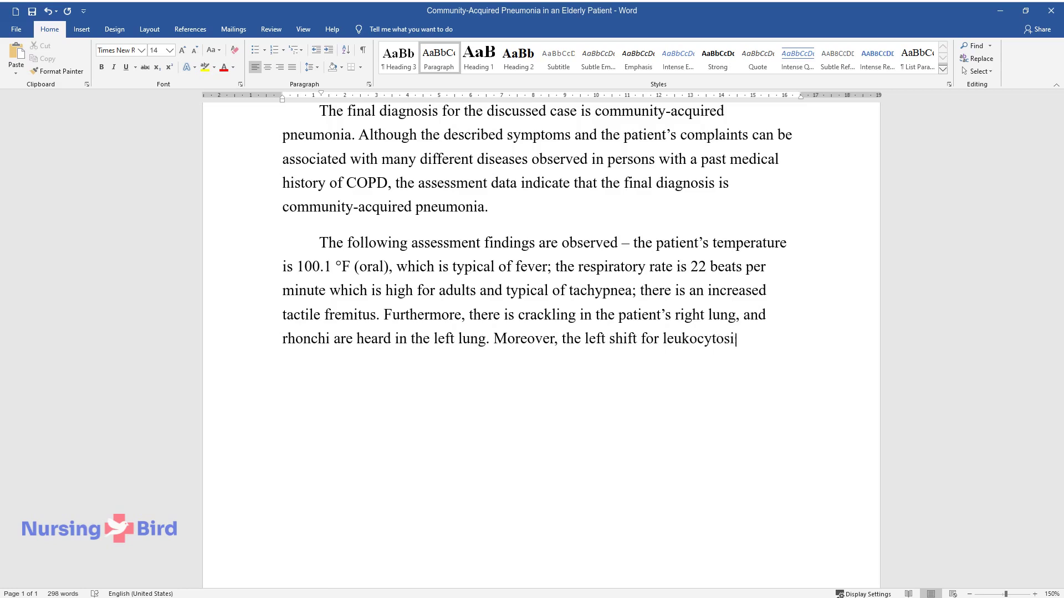
type("s is characteristic of infectious pneumonia. Finally, th")
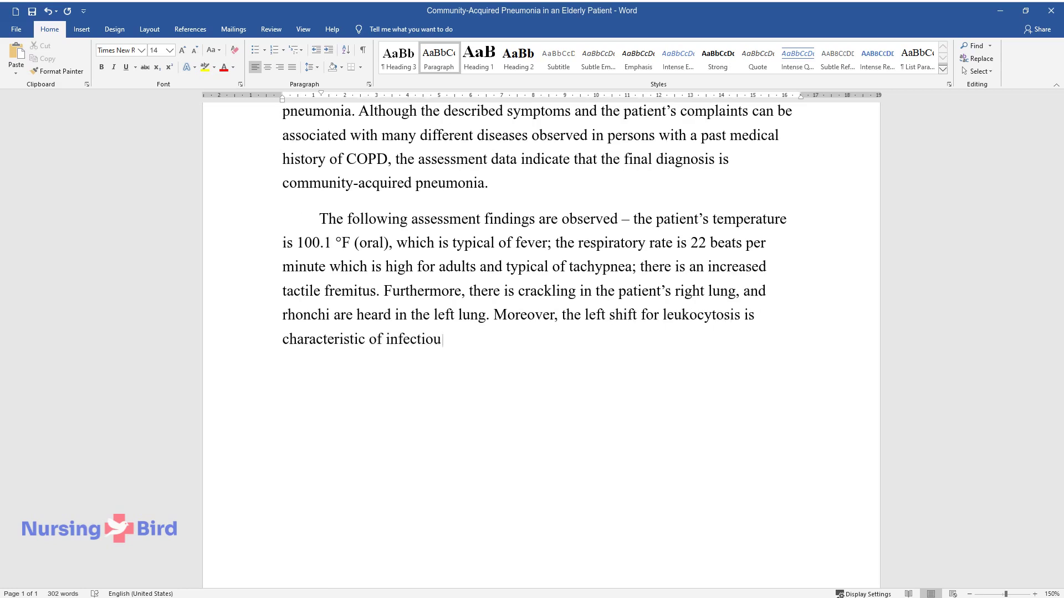
type("e diagnos")
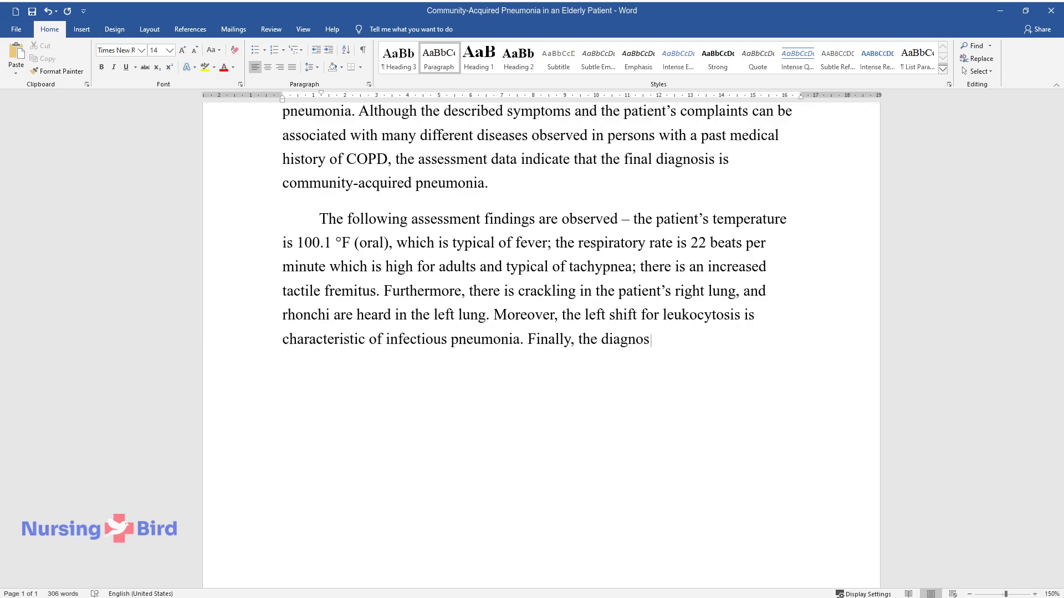
type("is is supported by the results of the ch")
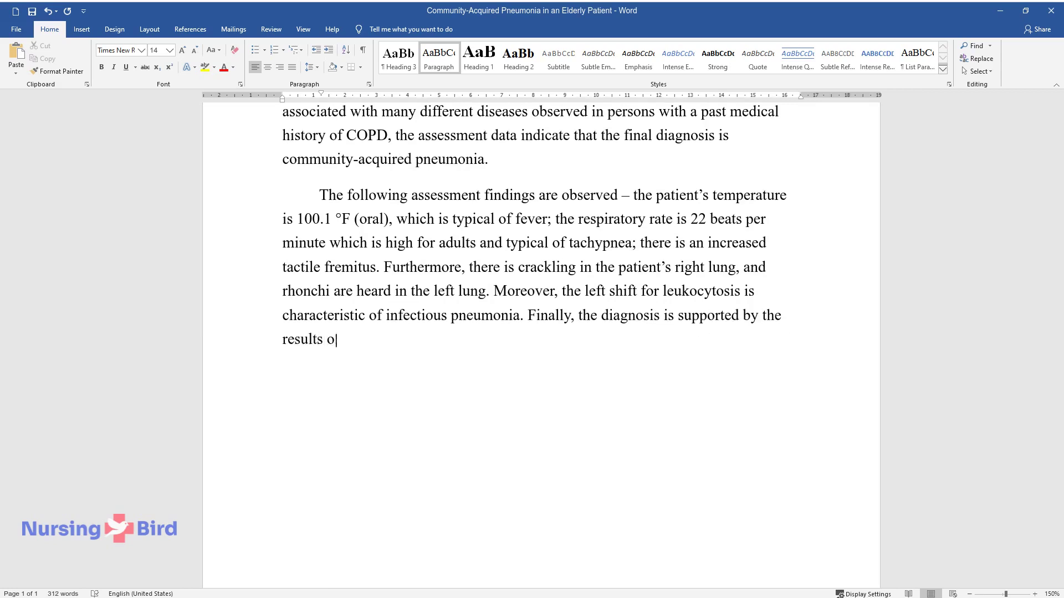
type("est X-ray test, which in")
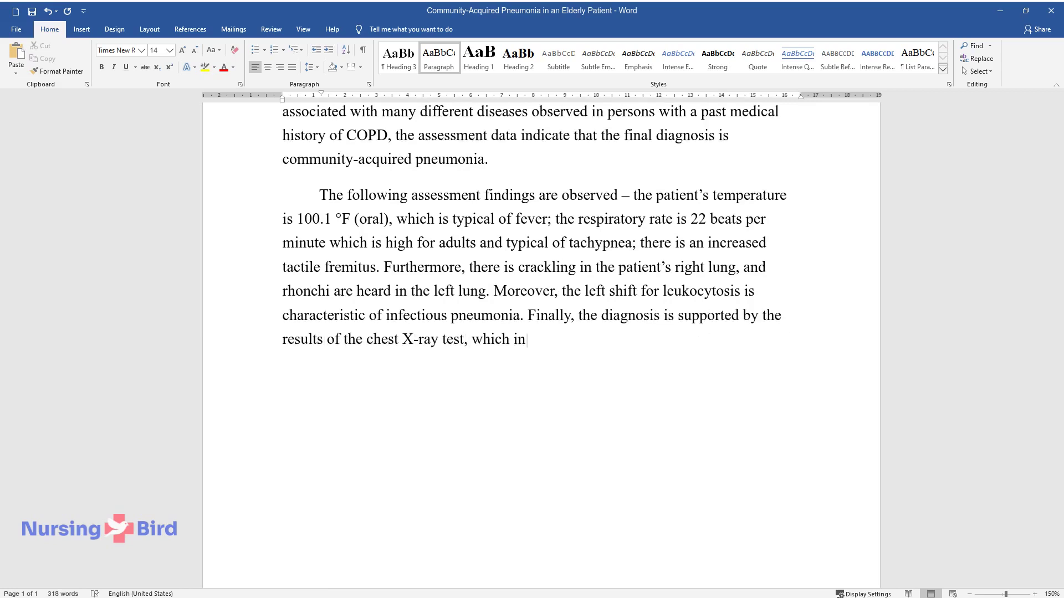
type("dicates pulmonary infiltration in the patient's lungs.")
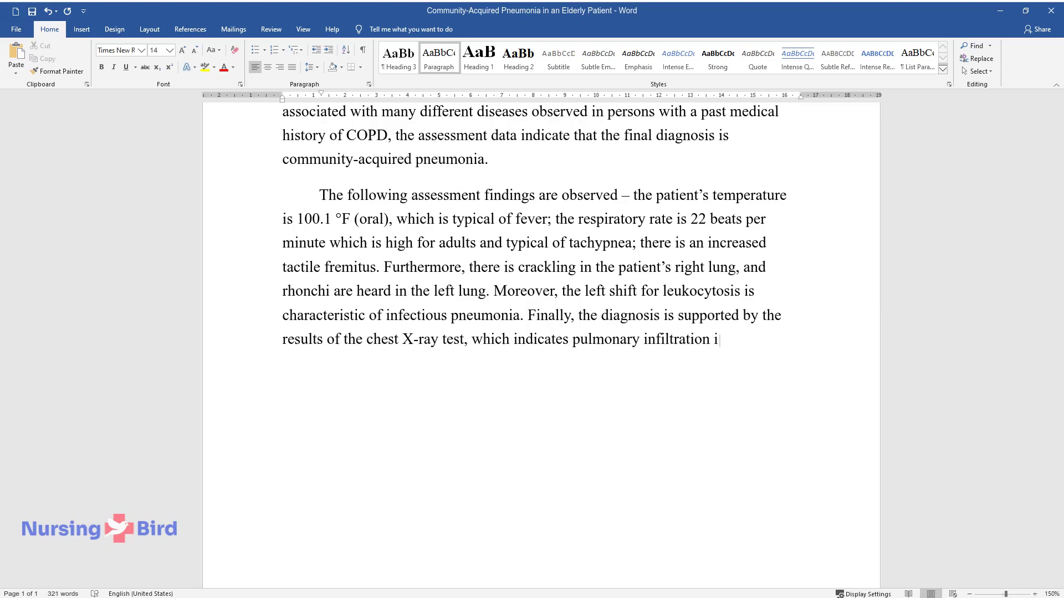
key("Return")
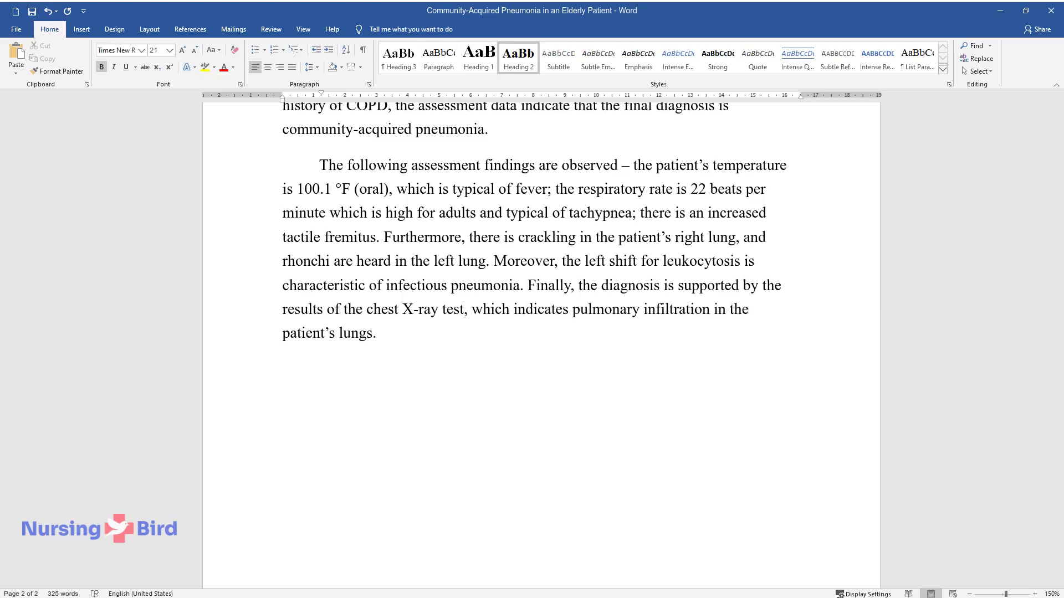
Add the 'Findings Regarding the Lungs' heading with a paragraph on auscultation wheezes, crackles and a non-tender thorax
type("Findings Regarding t")
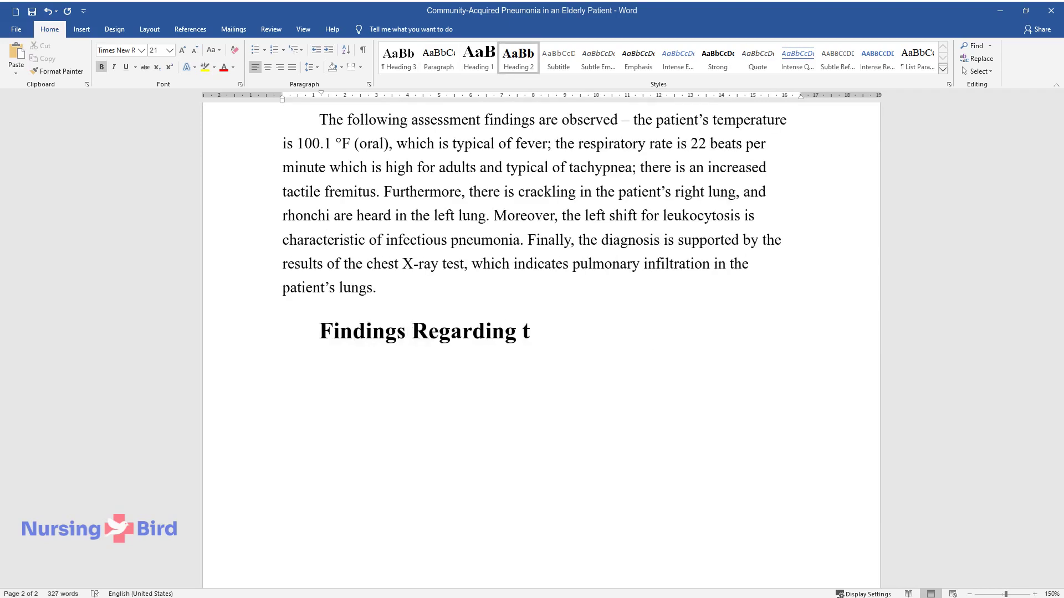
type("he Lungs")
key("Return")
type("Whil")
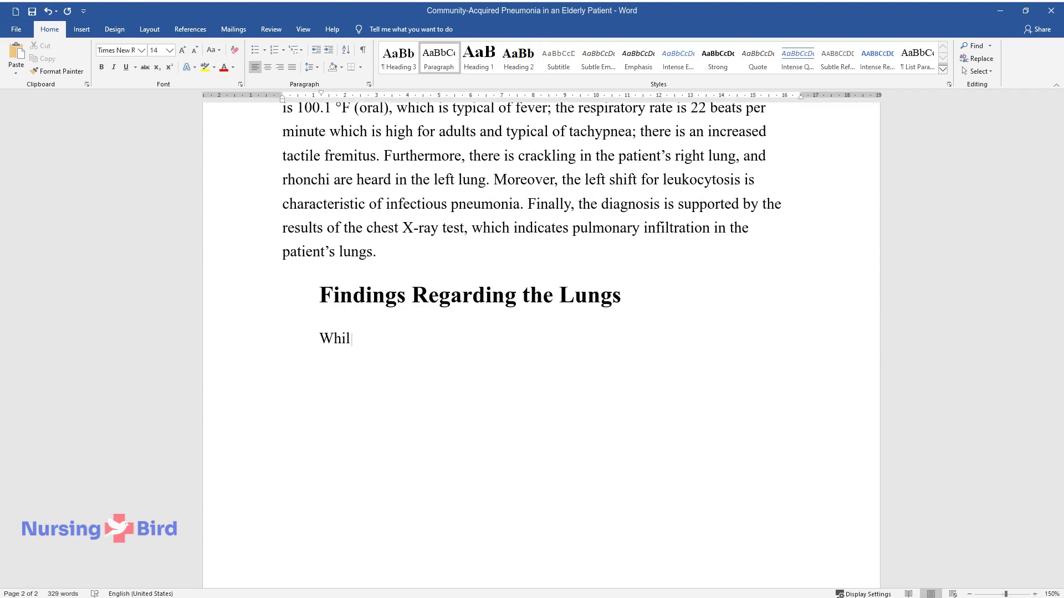
type("e speaking about normal and abnor")
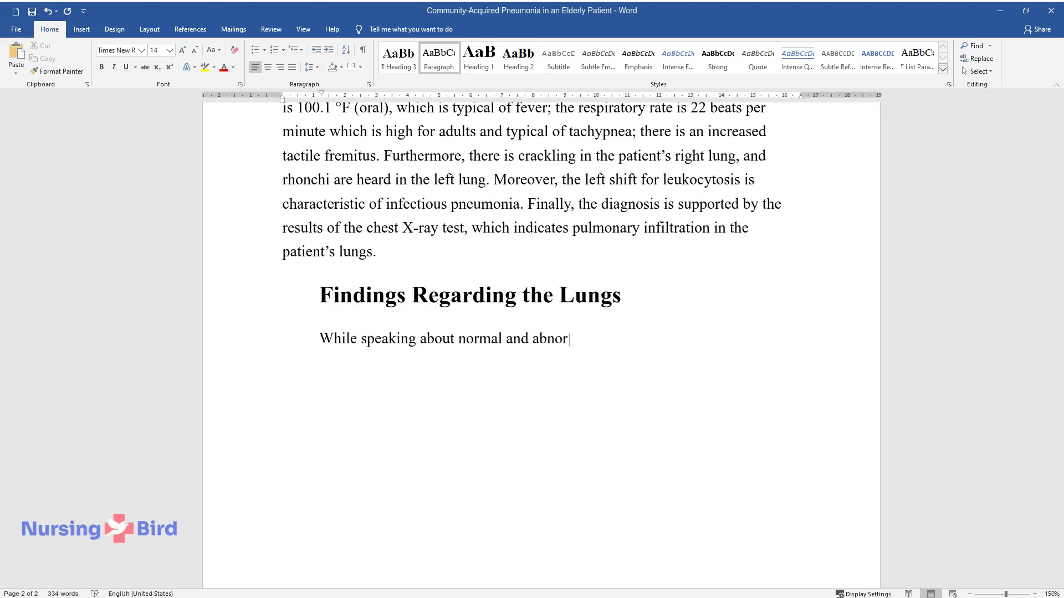
type("mal findings associated with the ")
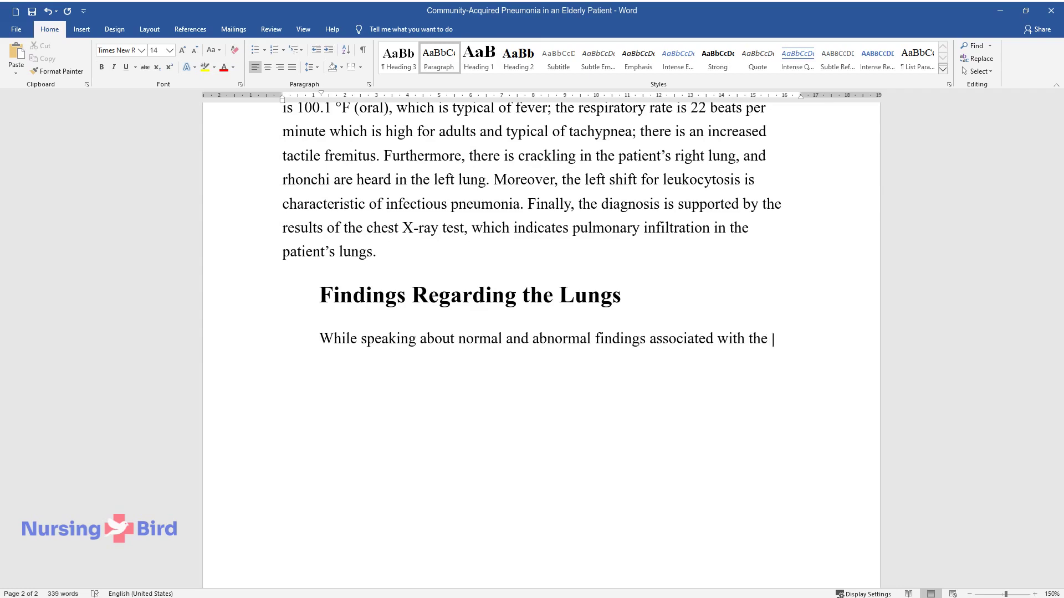
type("auscultation assessment for the lungs, it is essential to note th")
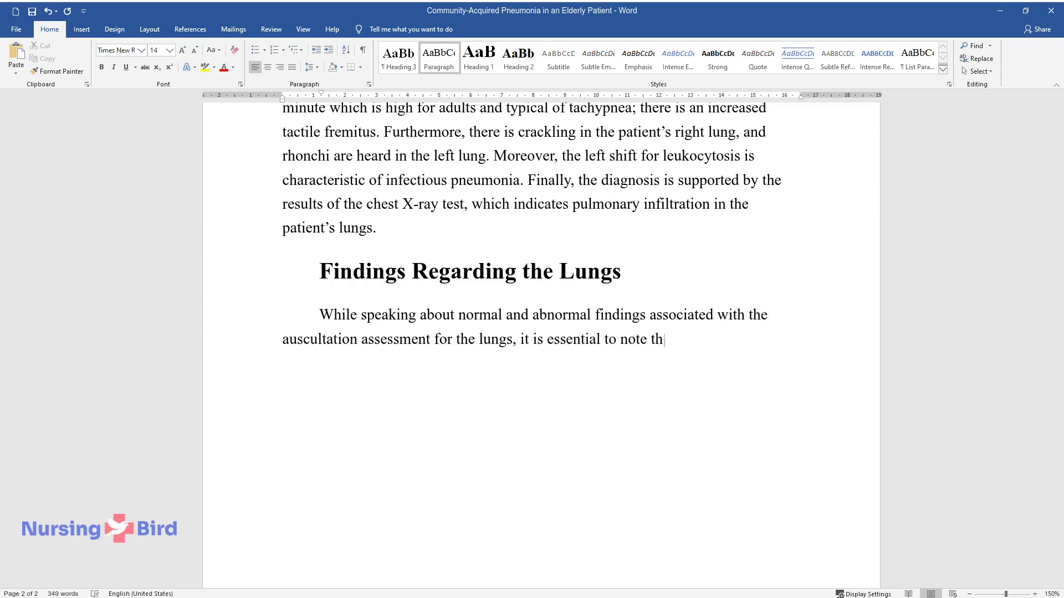
type("at normal sounds include bronchia")
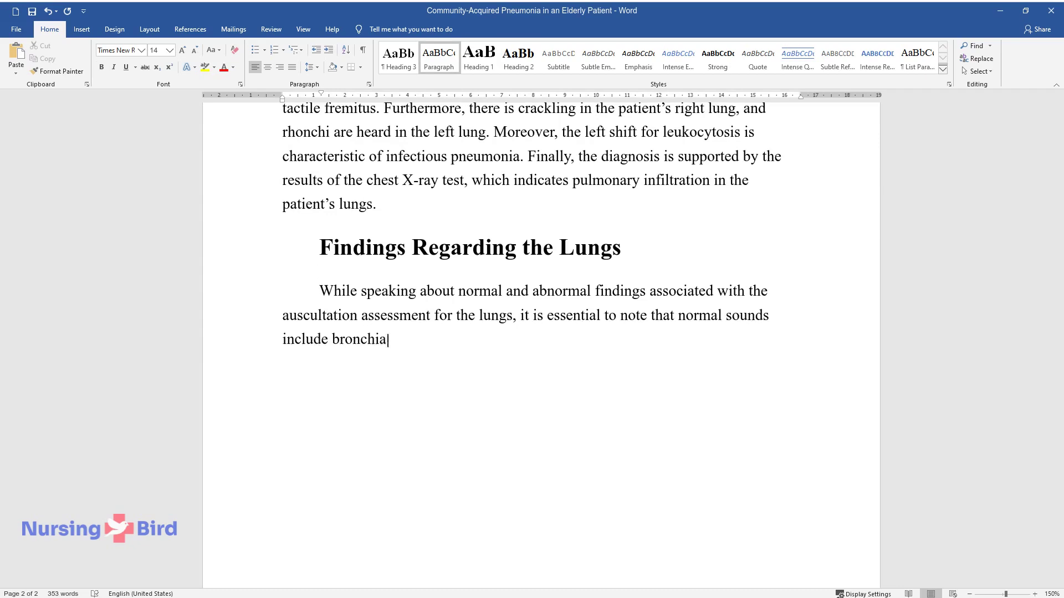
type("l and vesicular breath sounds. St")
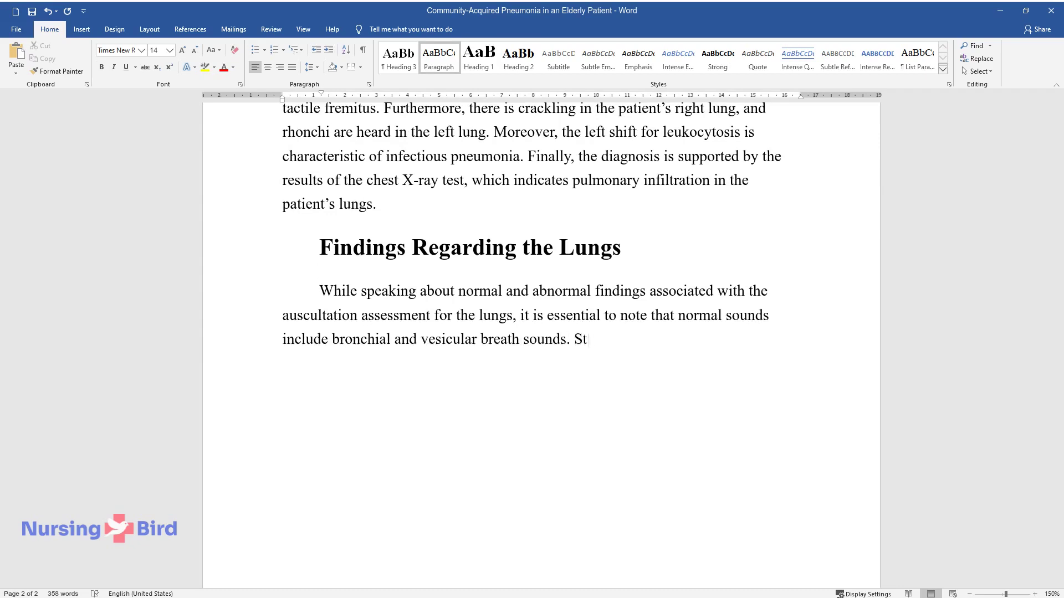
type("range sounds include wheezes and crackles")
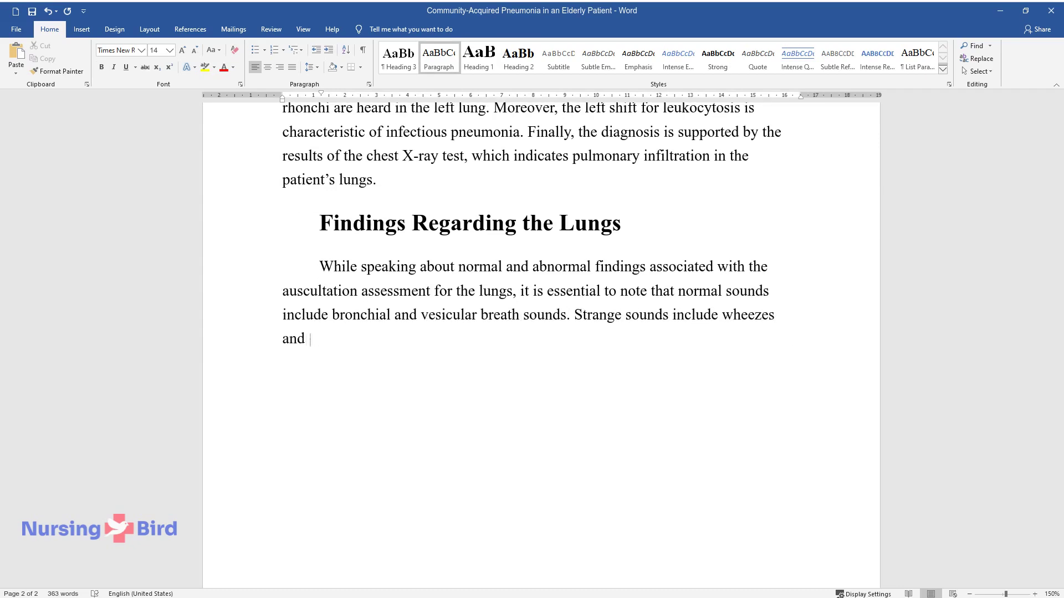
type(". In this case, the auscu")
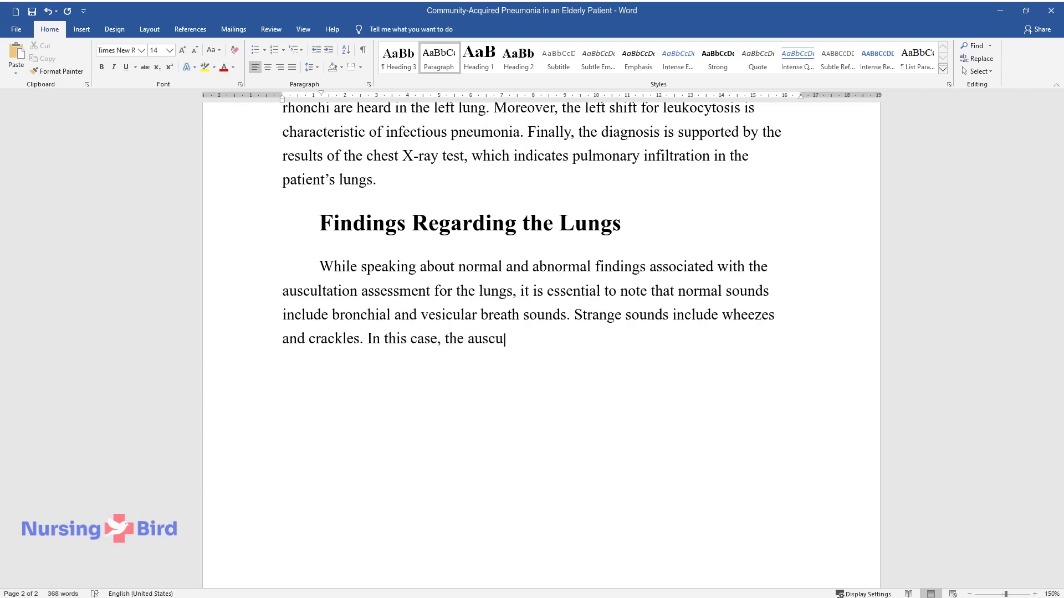
type("ltation assessment indicates whe")
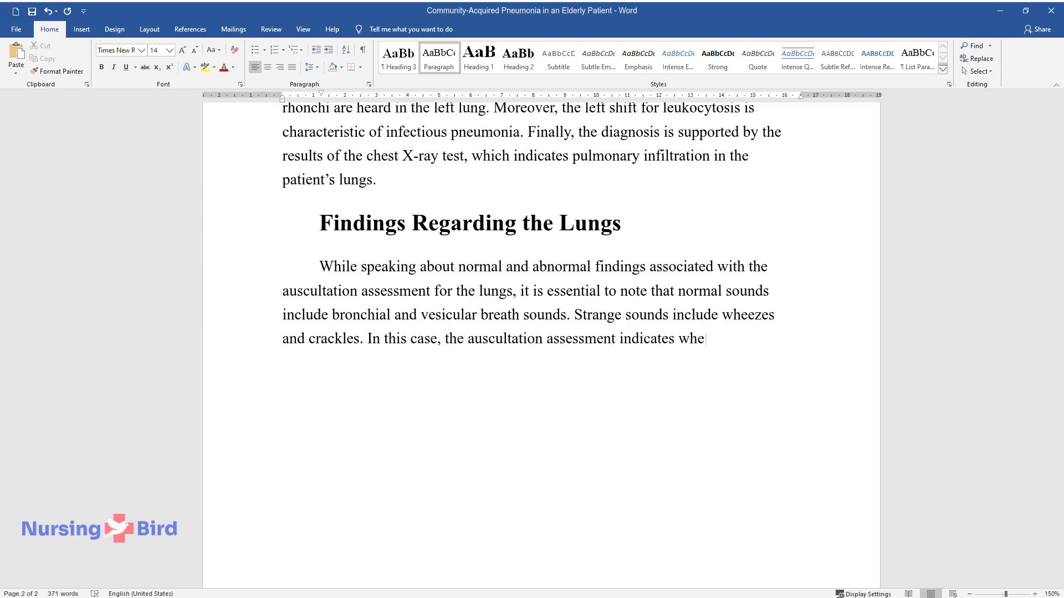
type("ezes in the left lung and crackle")
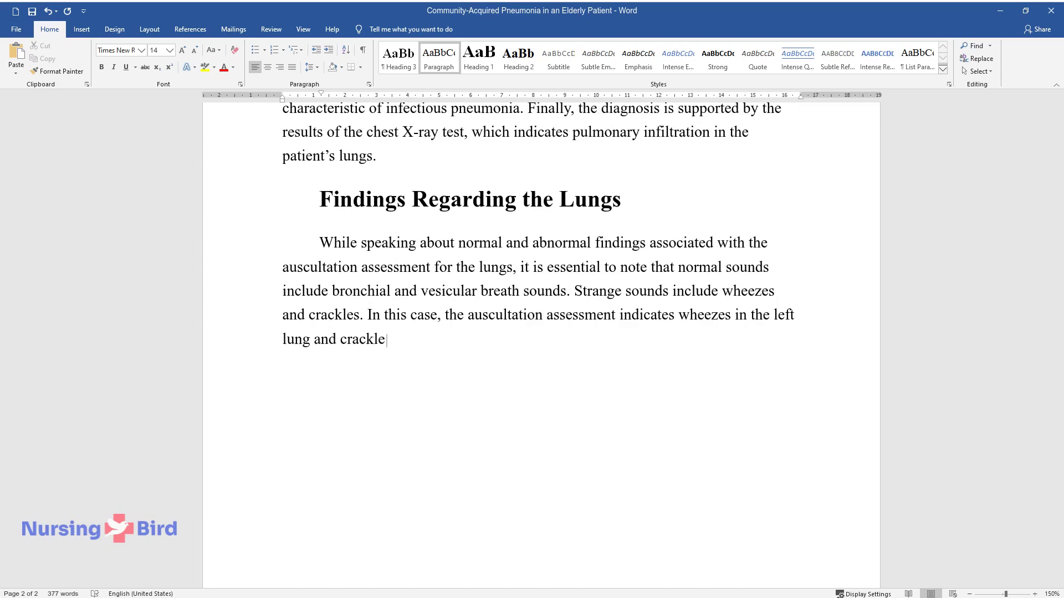
type("s in the right lung. Palpation sh")
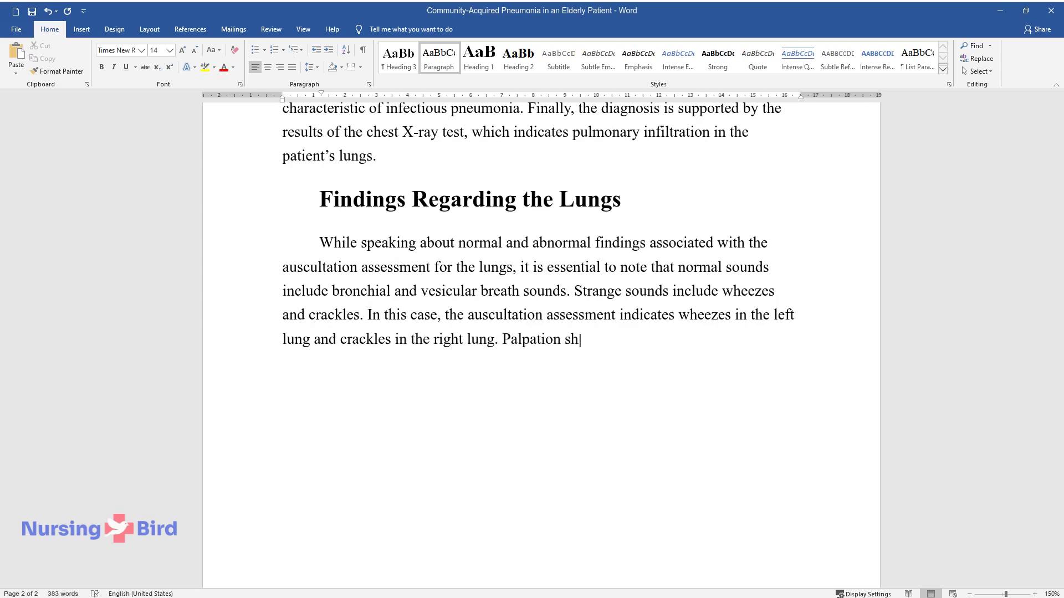
type("ows the typical findings for the ")
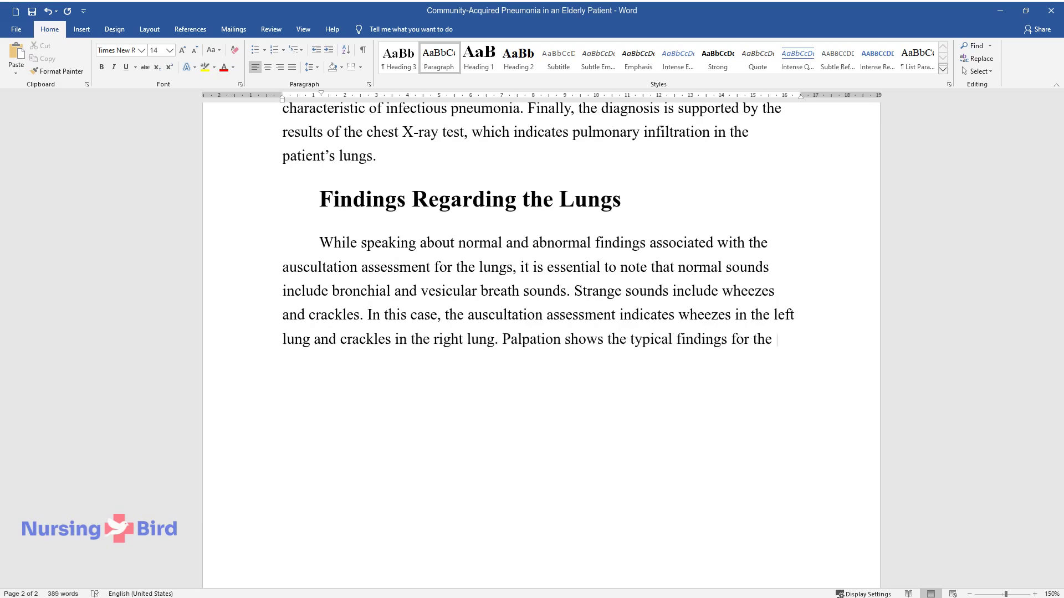
type("thorax. Thus, the patient is non-")
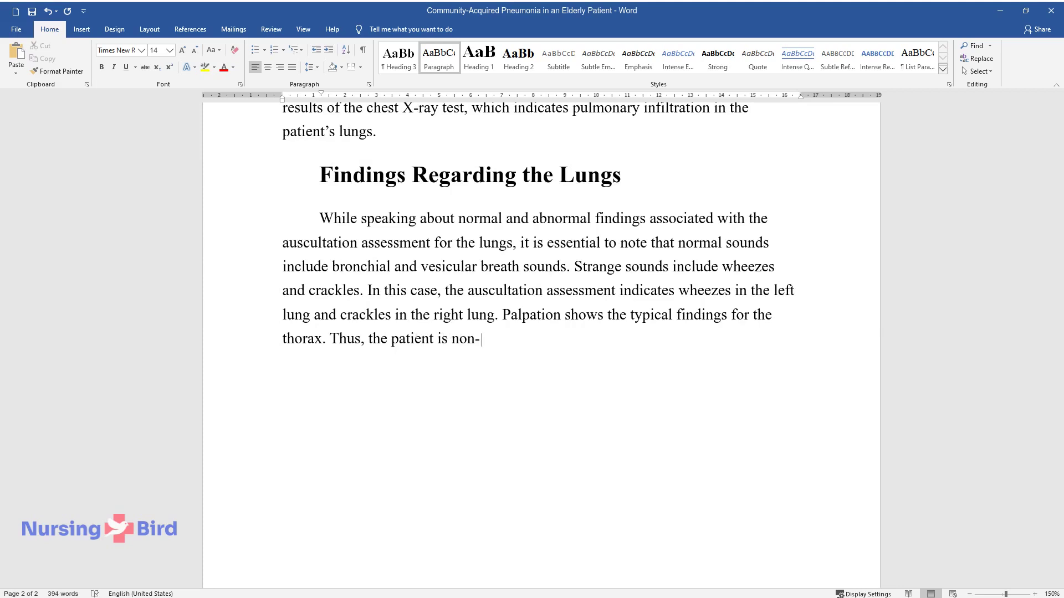
type("tender to the palpation of the t")
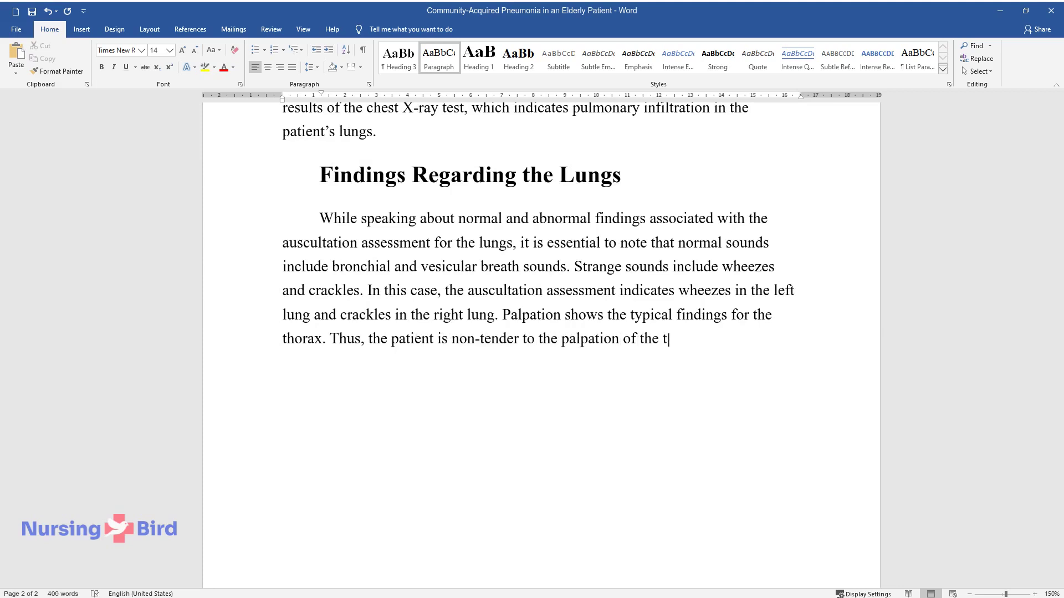
type("horax.")
key("Return")
Type the paragraph on increased tactile fremitus and dullness to percussion in the right hemithorax
type("However, ")
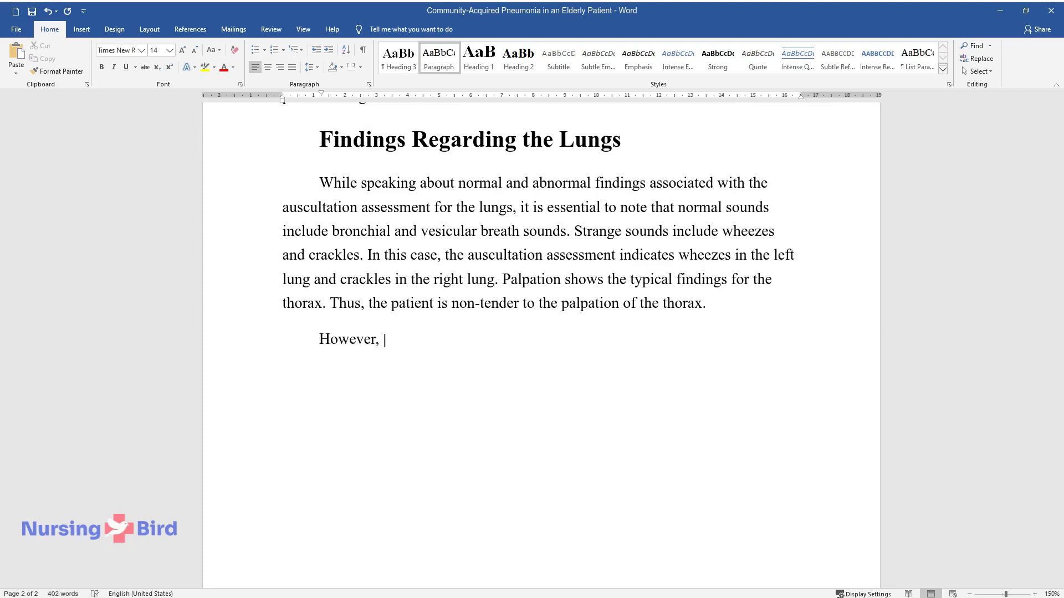
type("the abnormal findings related to th")
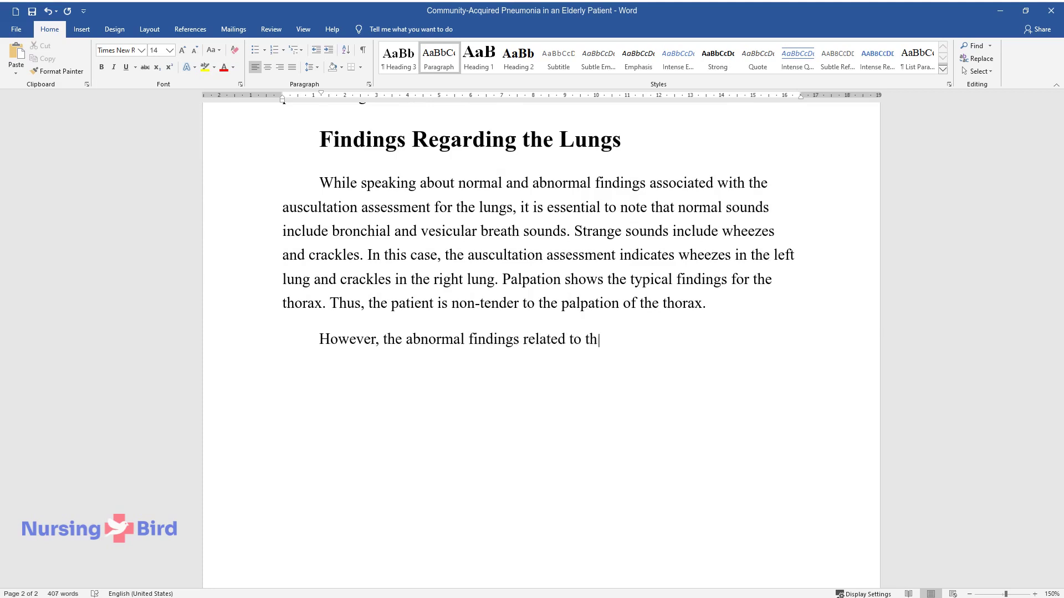
type("e palpation assess")
type("ment of the patien")
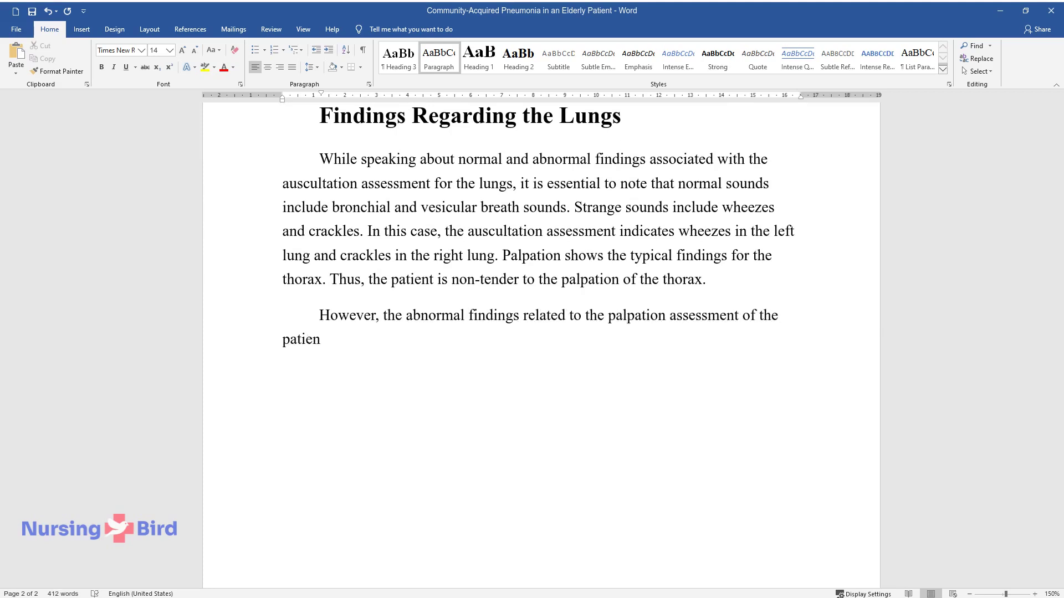
type("t include increased tactile fremitus")
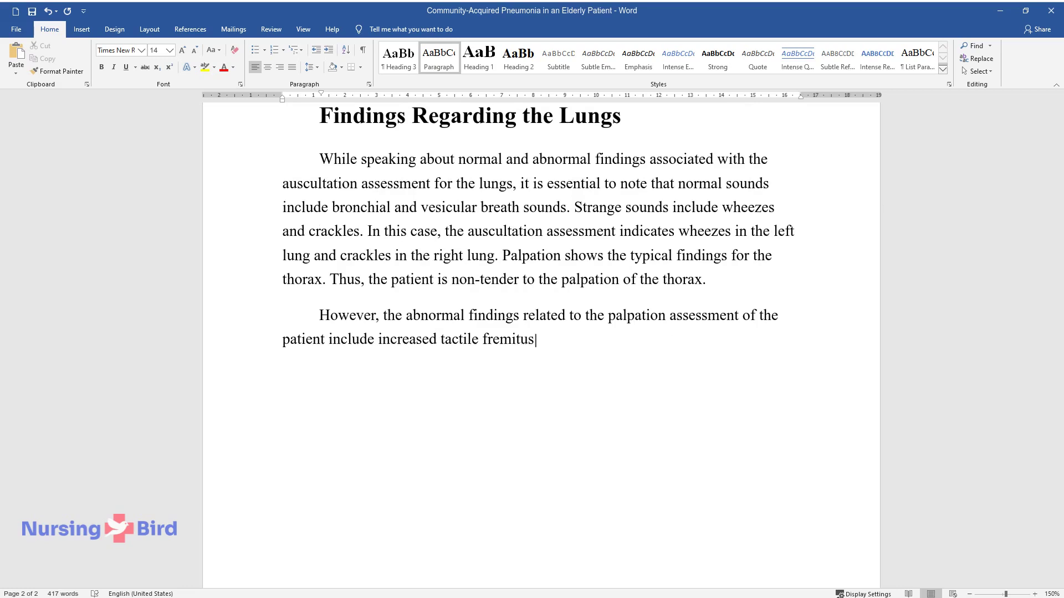
type(" while repeating the phrase \"ninety-nine.\" T")
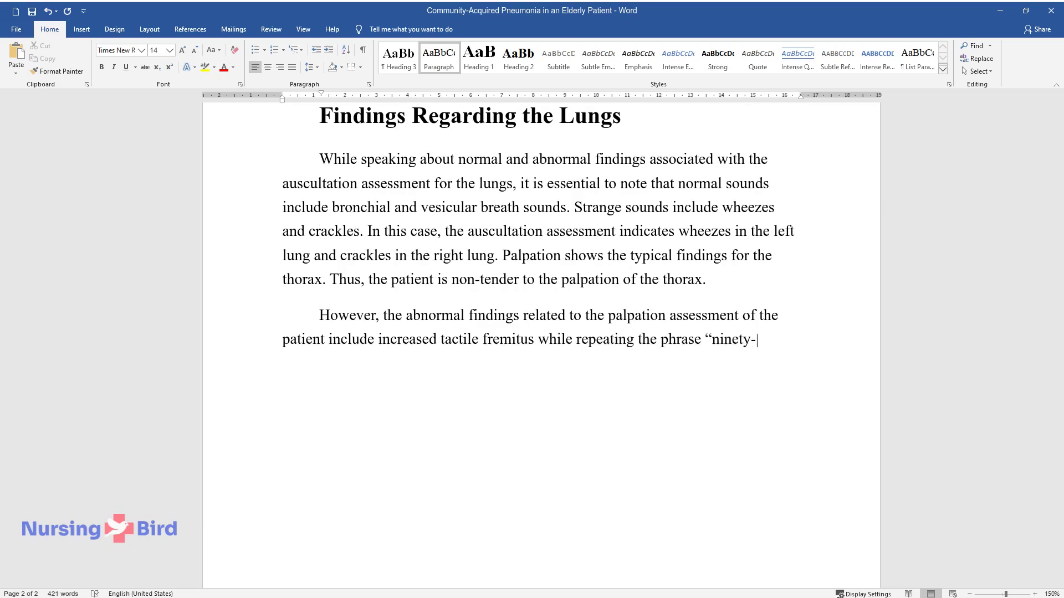
type("he areas with the increased")
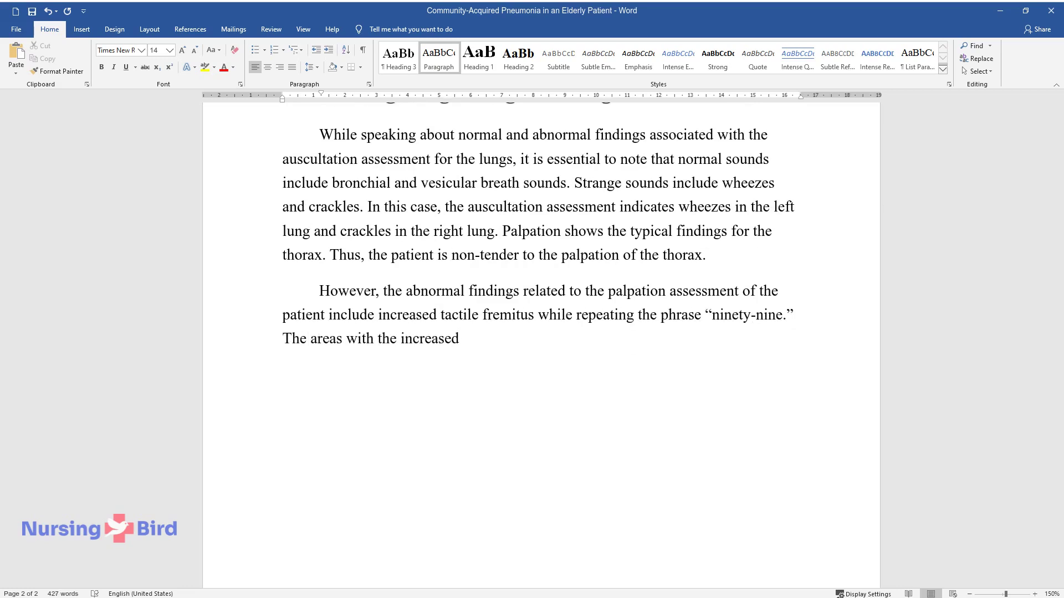
type(" fremitus indicate the areas with th")
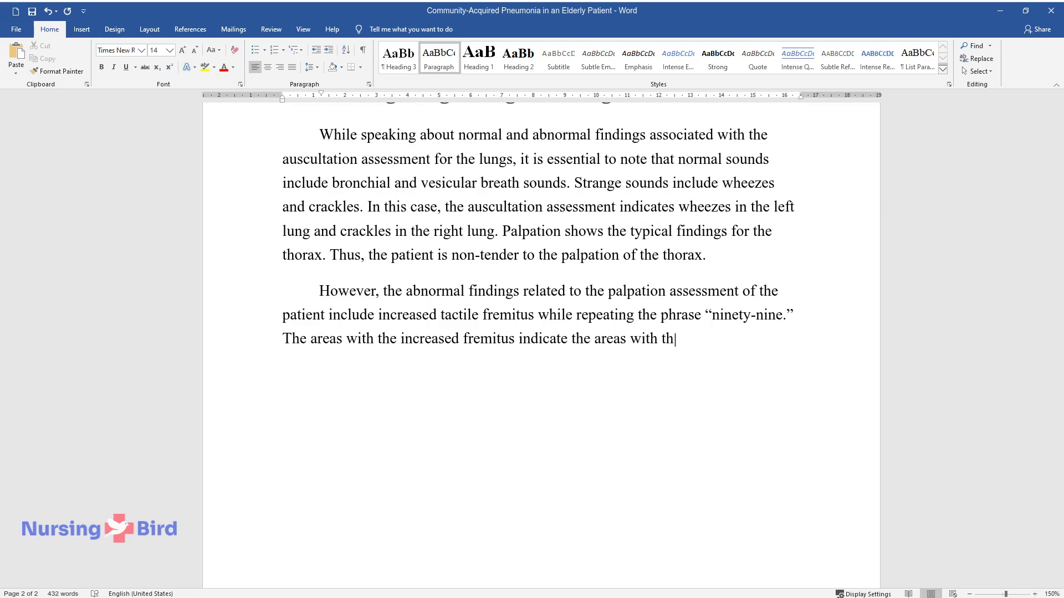
type("e higher tissue density typical of p")
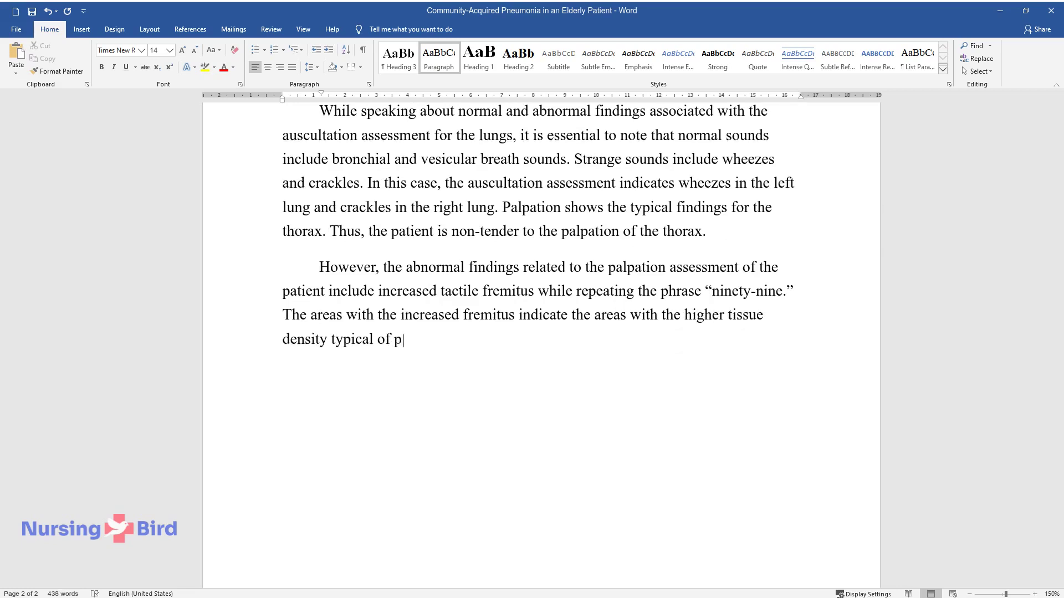
type("neumonia. The percussion technique")
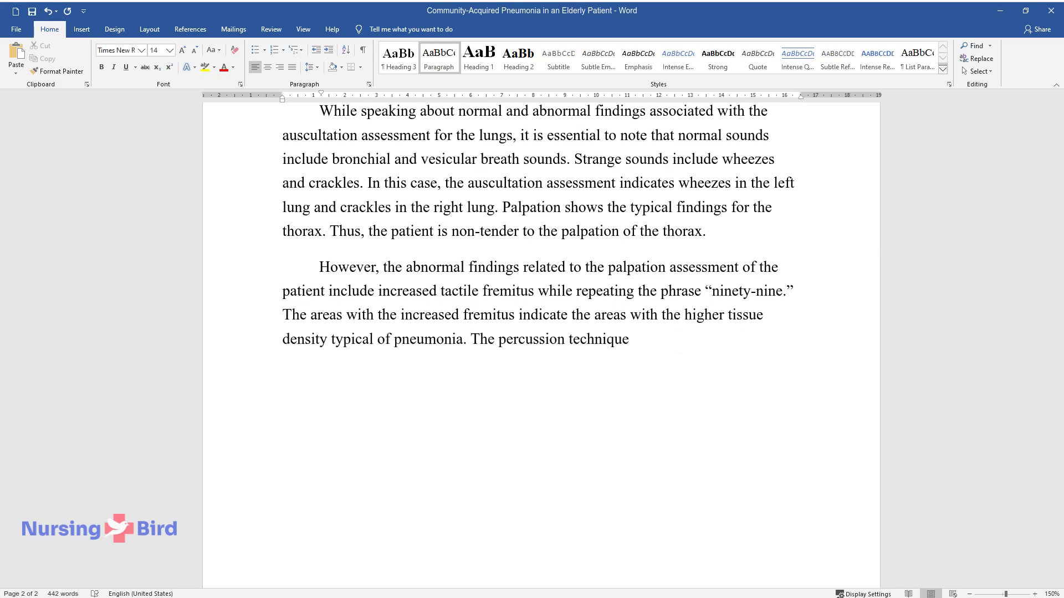
type(" helps determine the areas where the ")
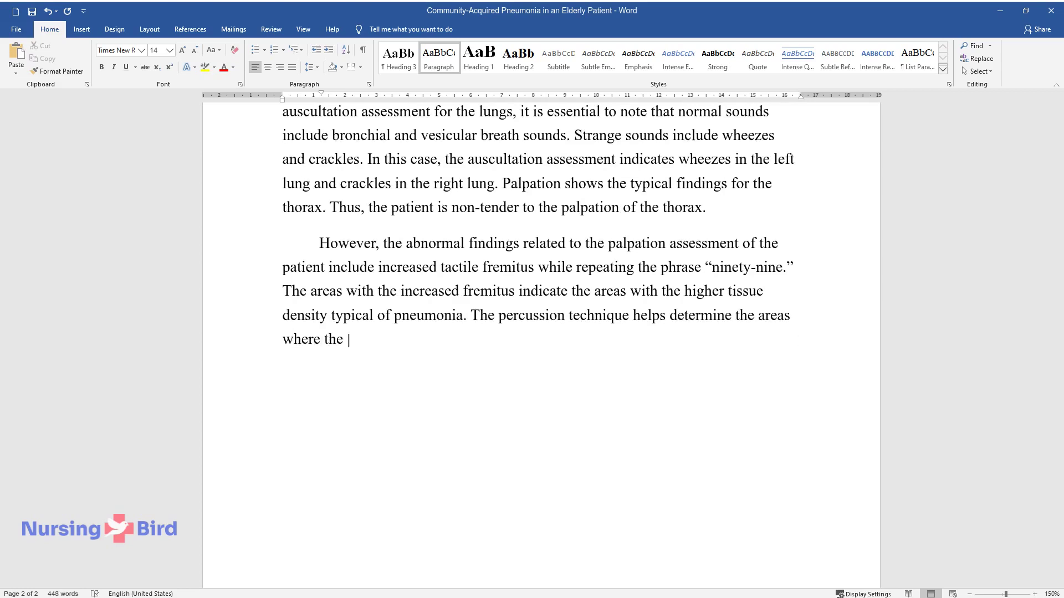
type("lungs are well-aerated, and they are")
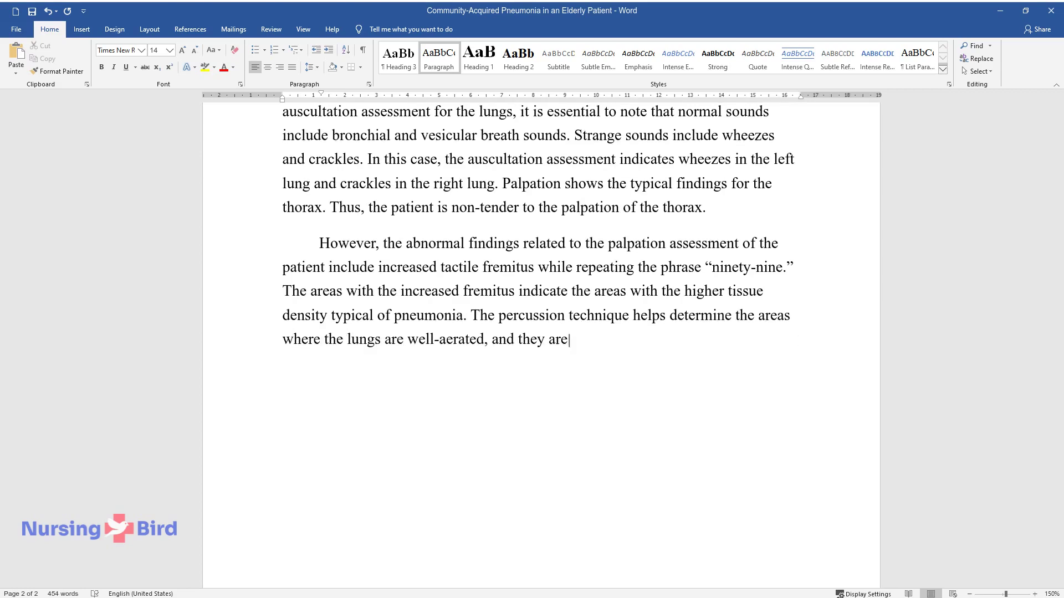
type(" resonant (standard), as well as the")
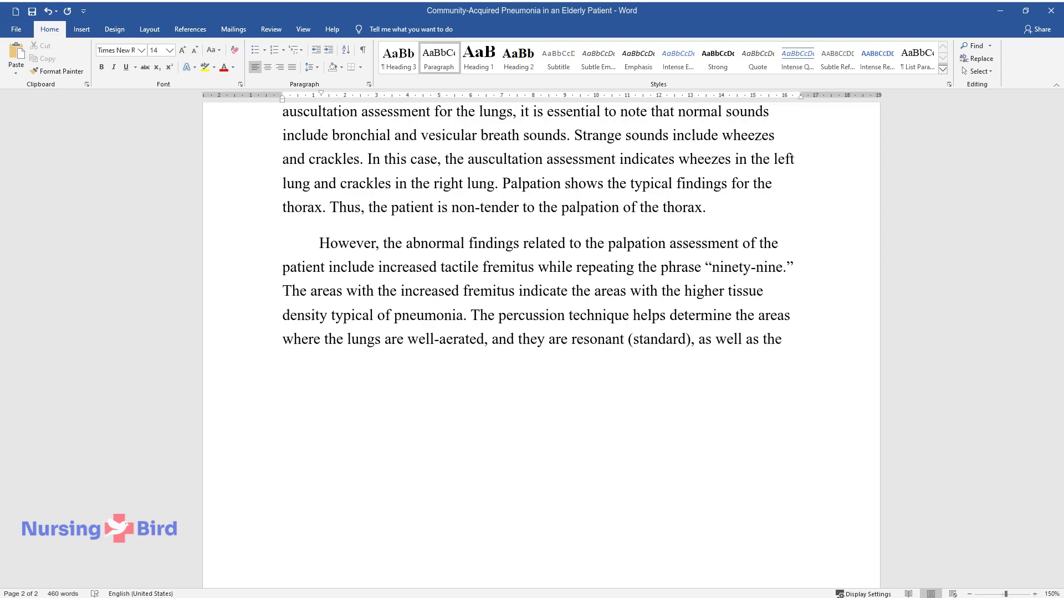
type(" areas where dullness can be observ")
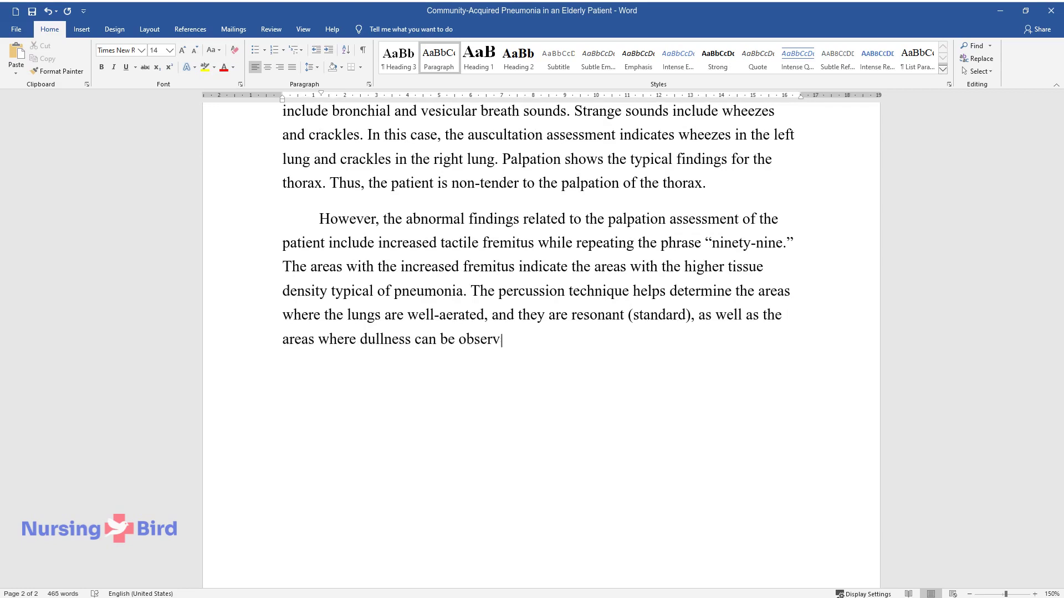
type("ed (abnormal). In this case, dullnes")
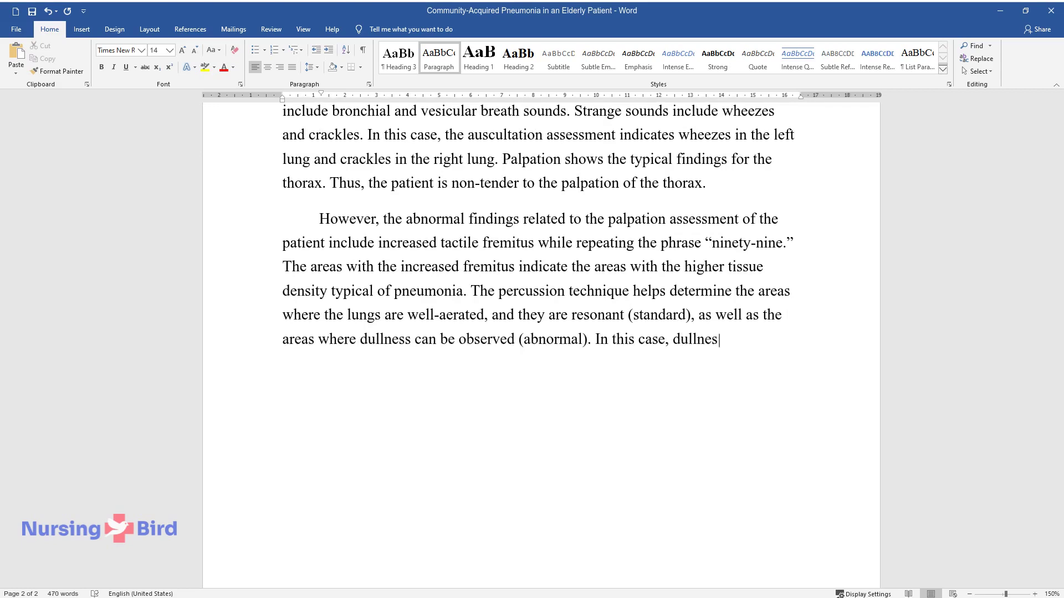
type("s to percussion is heard in the righ")
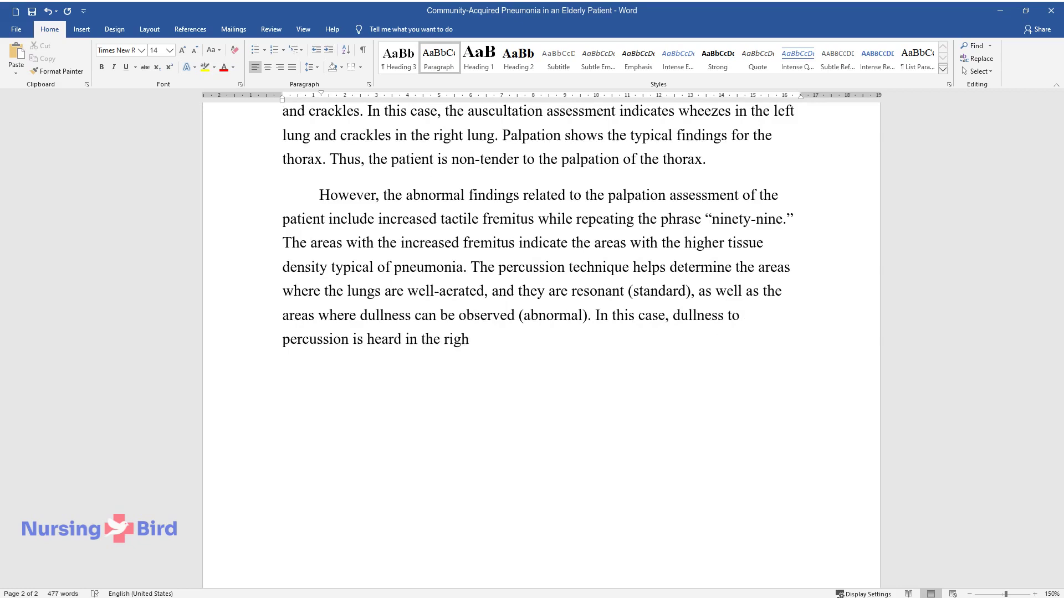
type("t middle and lower parts of the hem")
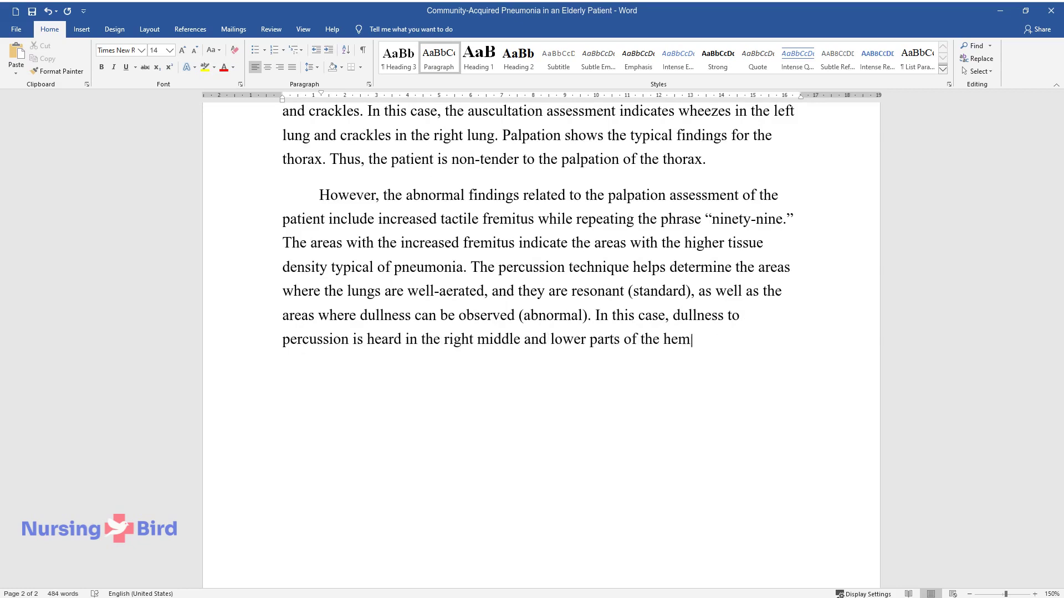
type("ithorax.Conclusion")
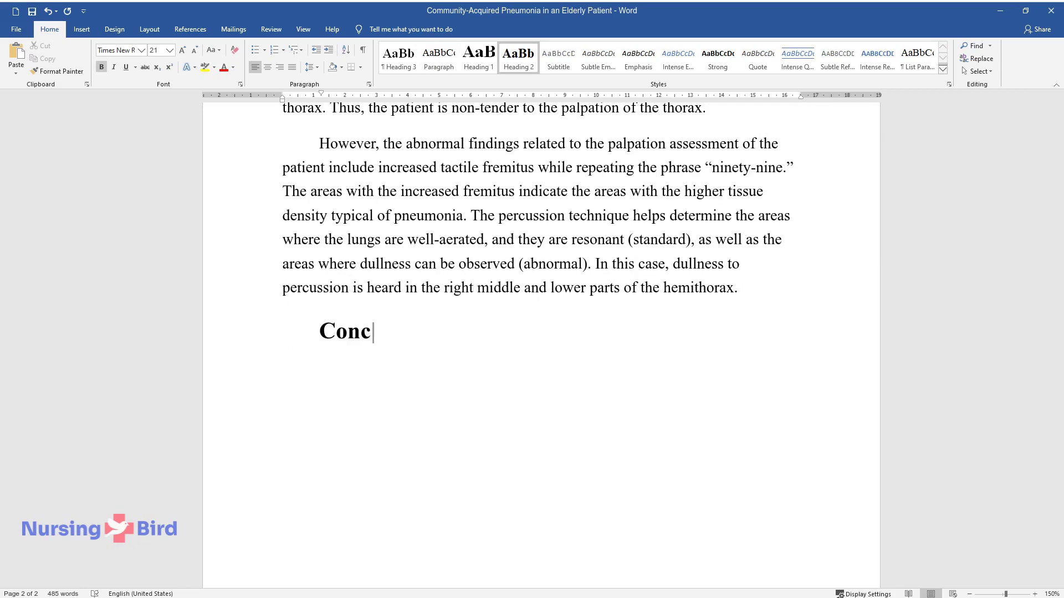
Start the Conclusion paragraph stating the final diagnosis is community-acquired pneumonia
key("Return")
type("The assessment of the patient provide")
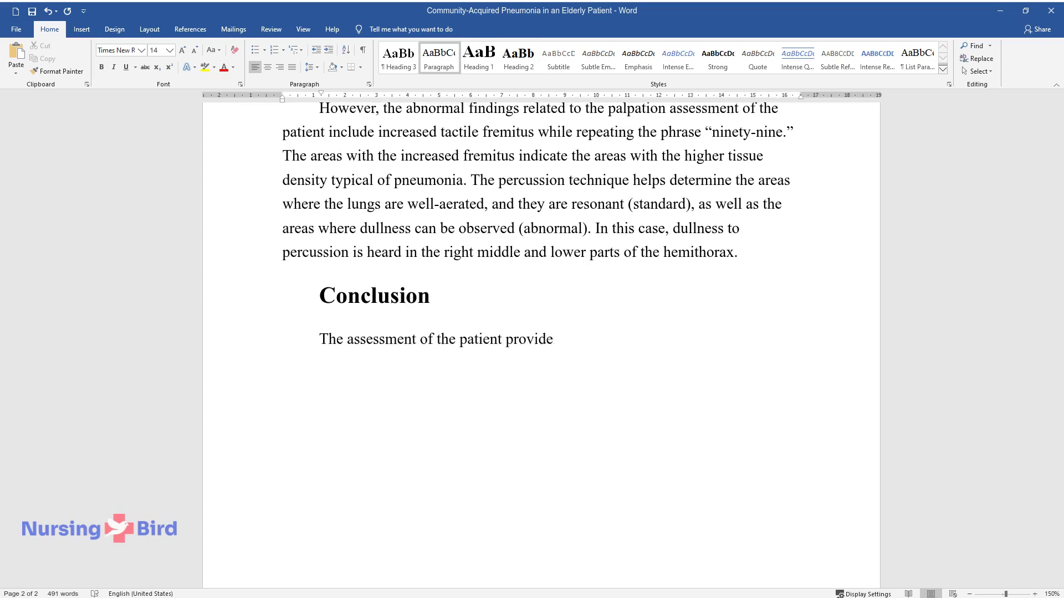
type("s the reasons to state that the fin")
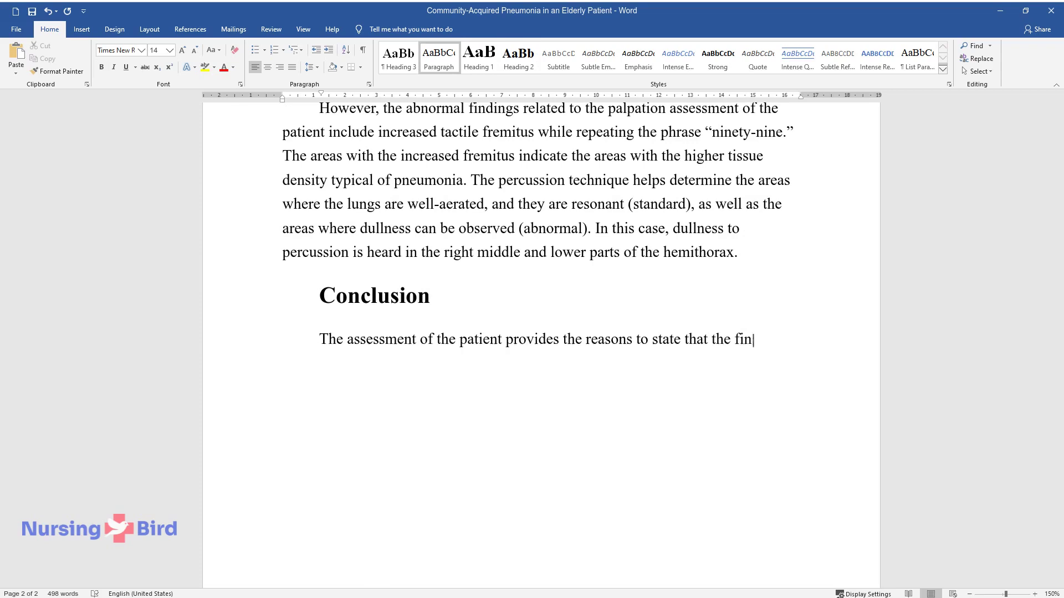
type("al diagnosis is community-acquired p")
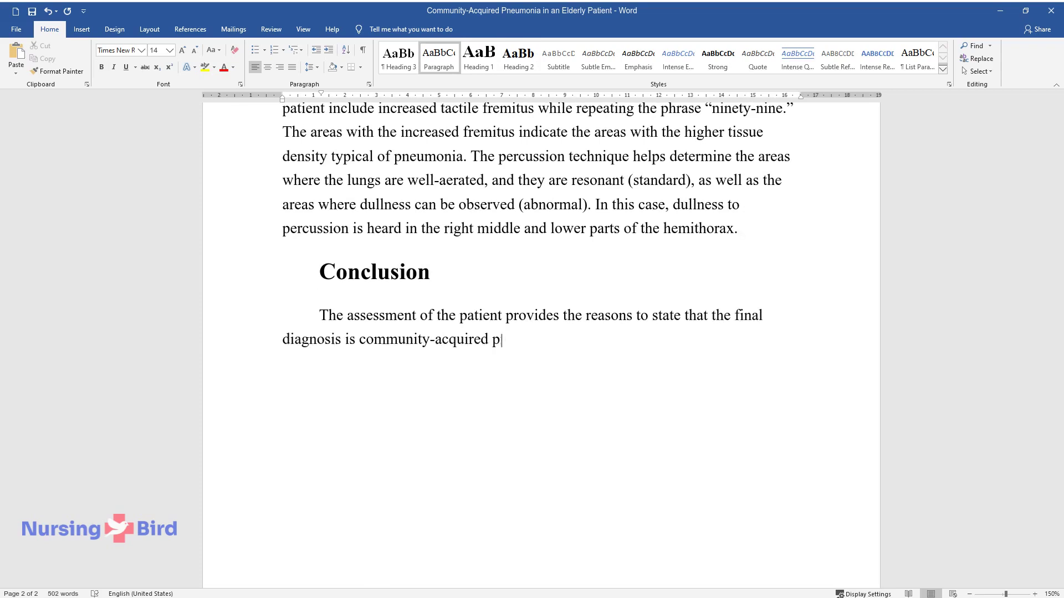
type("neumonia. The conclusion is based o")
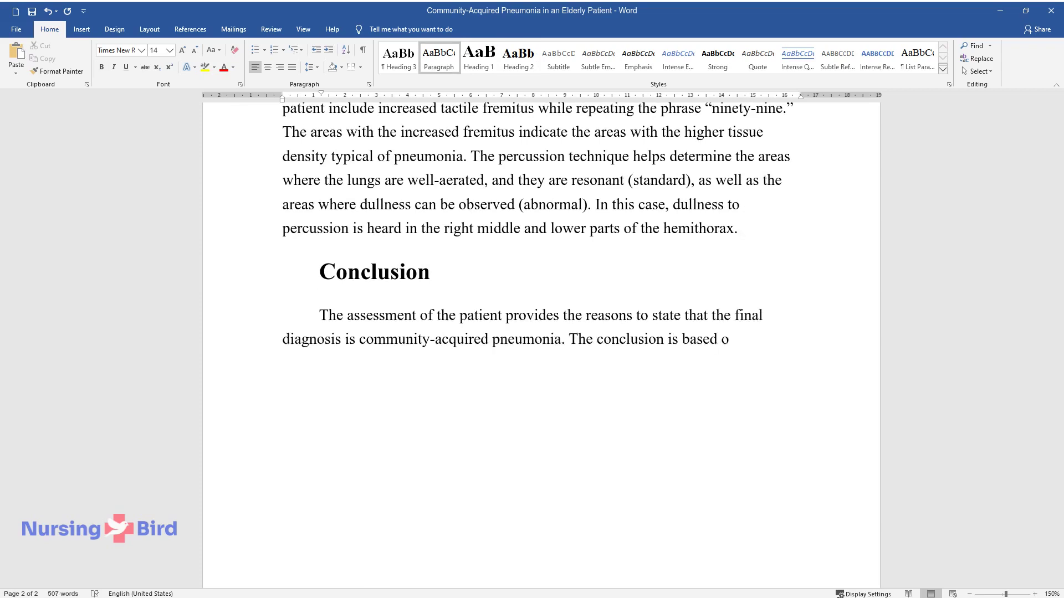
type("n the laboratory results. Much atte")
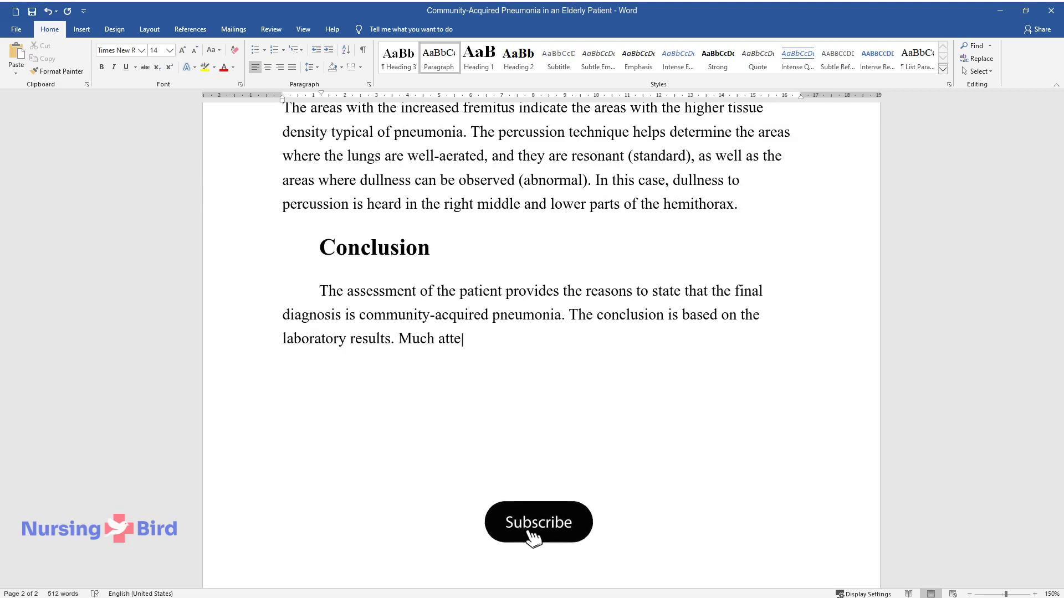
type("ntion is also paid to the assessmen")
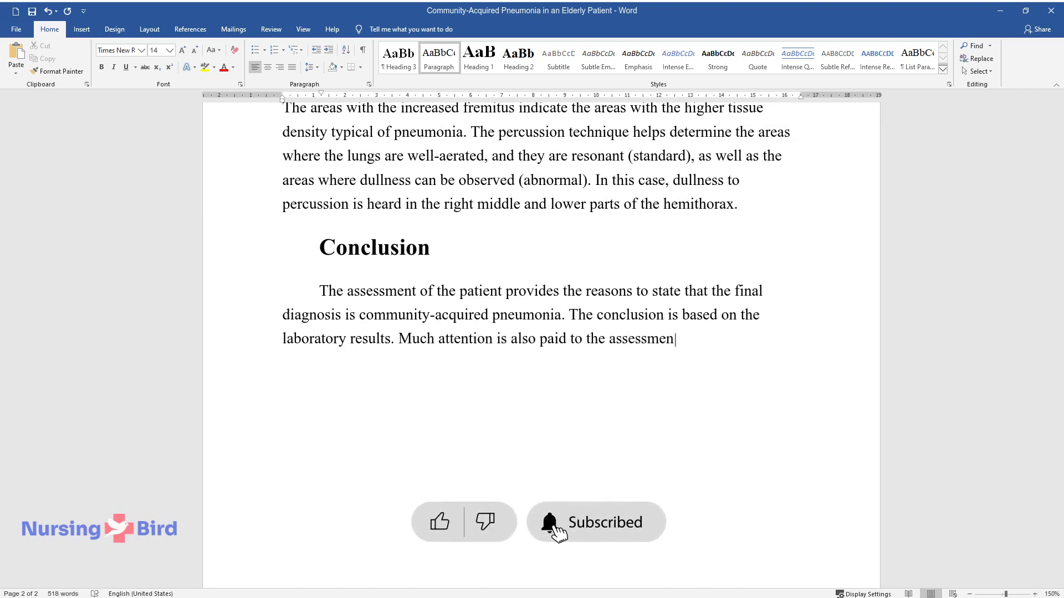
type("t of the patient with the help of auscultation, palpation, an")
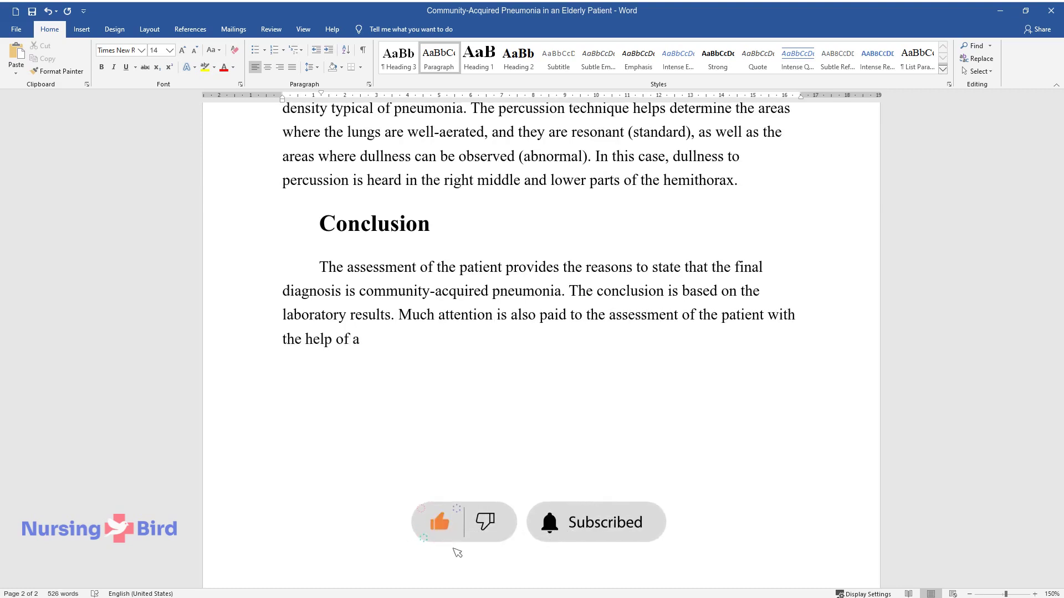
type("d percuss")
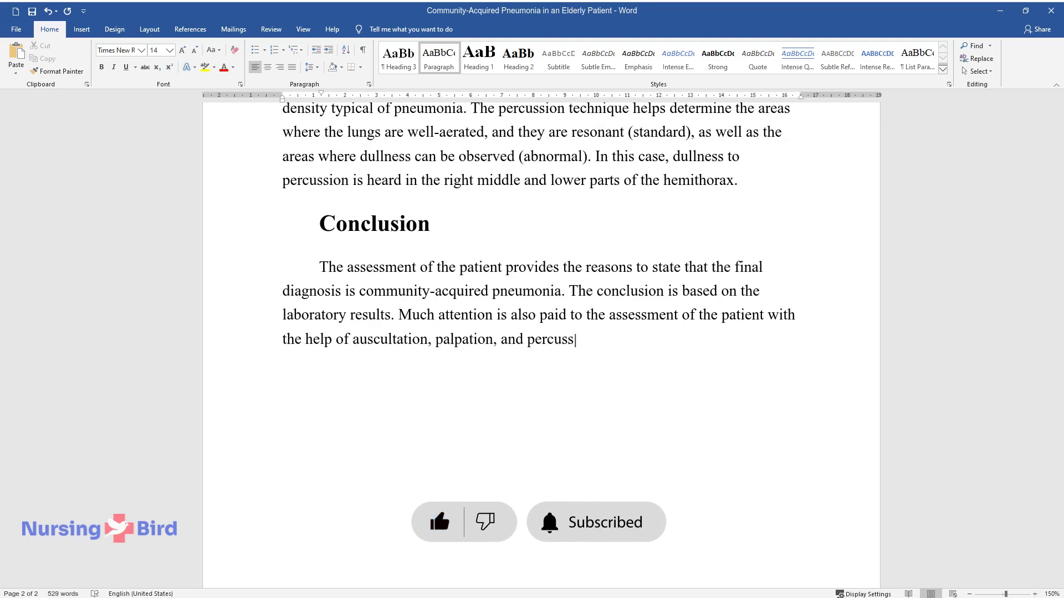